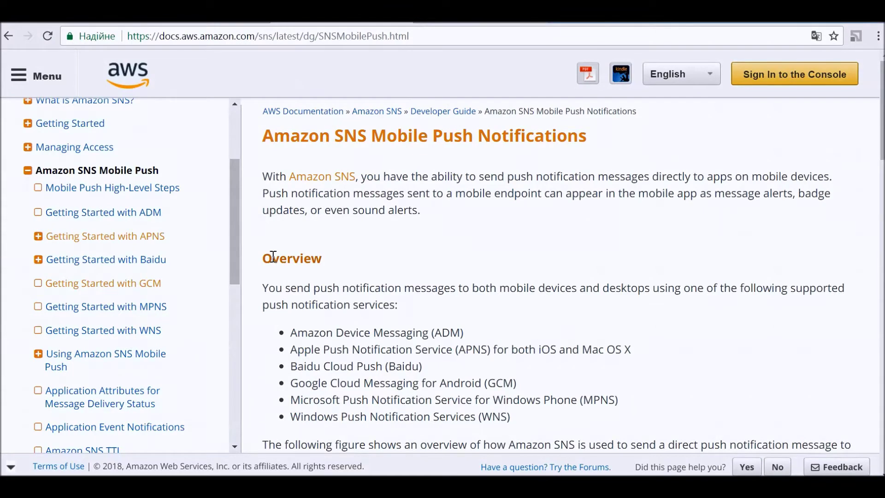
# Step: Open the Getting Started with GCM guide and review its prerequisites, API project setup and server API key instructions
pyautogui.scroll(-3, 211, 276)
pyautogui.click(139, 283)
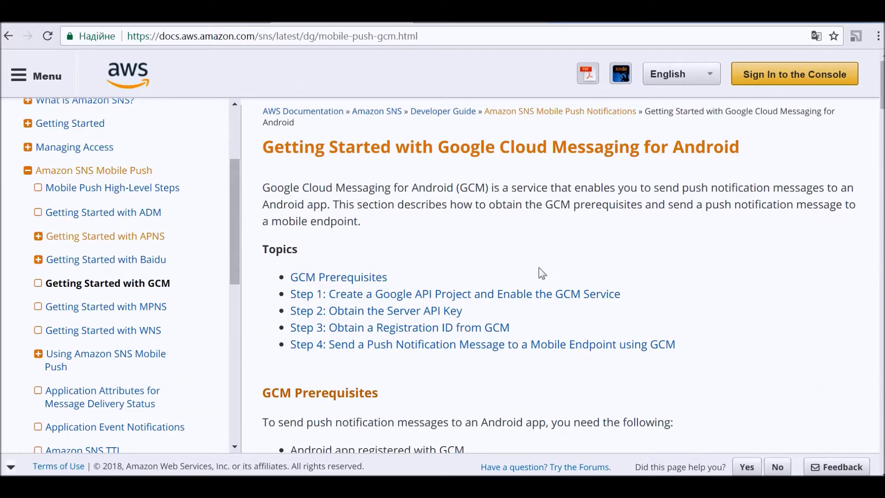
pyautogui.scroll(-3, 512, 272)
pyautogui.scroll(-3, 517, 325)
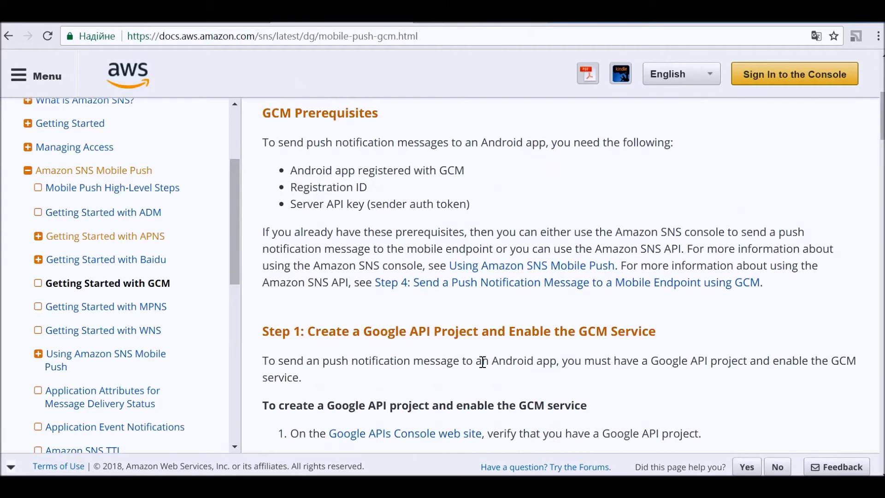
pyautogui.scroll(-6, 493, 298)
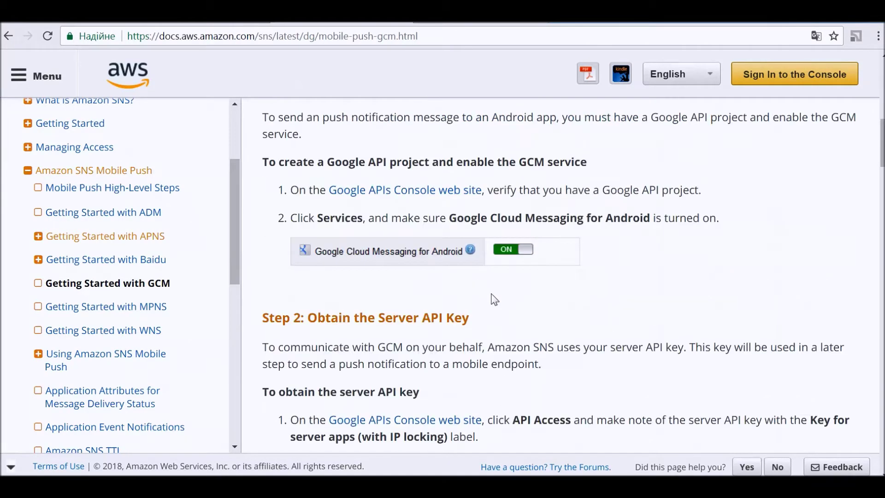
pyautogui.scroll(5, 494, 299)
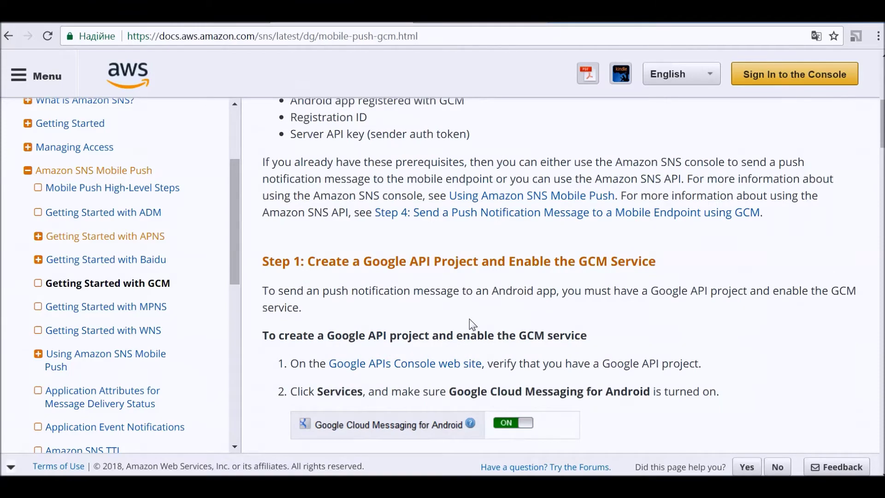
pyautogui.scroll(-5, 472, 324)
pyautogui.scroll(8, 449, 368)
pyautogui.scroll(2, 449, 368)
pyautogui.scroll(-4, 449, 366)
pyautogui.scroll(3, 447, 368)
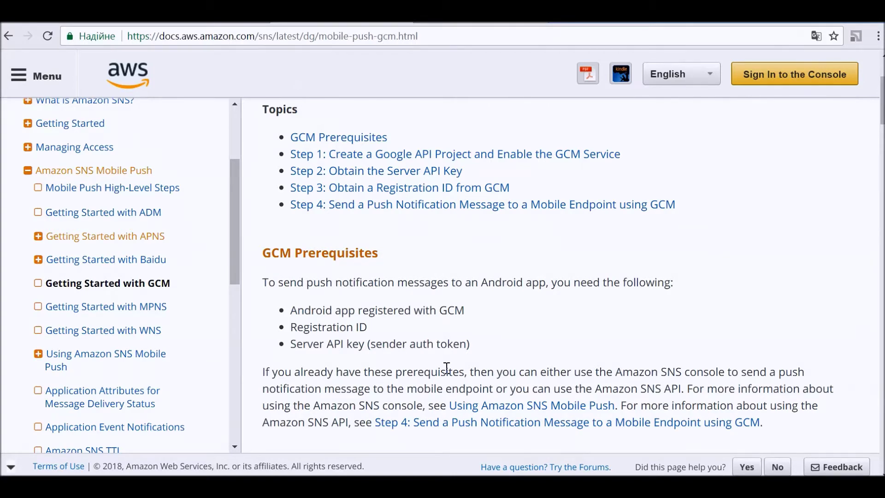
pyautogui.scroll(3, 447, 368)
pyautogui.scroll(-1, 447, 372)
pyautogui.scroll(1, 323, 300)
pyautogui.scroll(3, 237, 360)
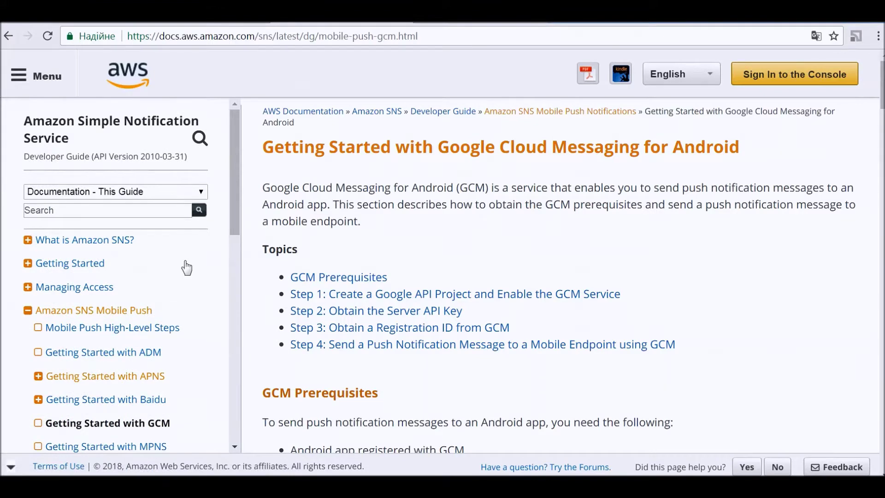
pyautogui.scroll(-3, 175, 261)
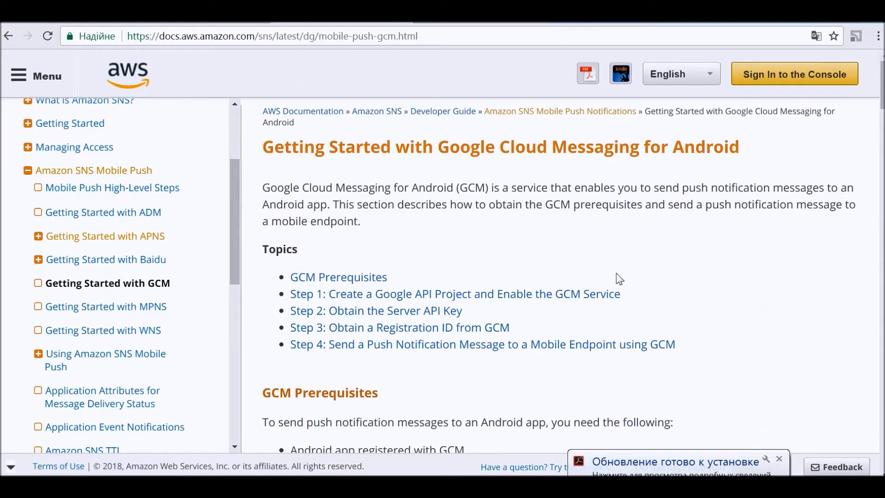
pyautogui.click(781, 458)
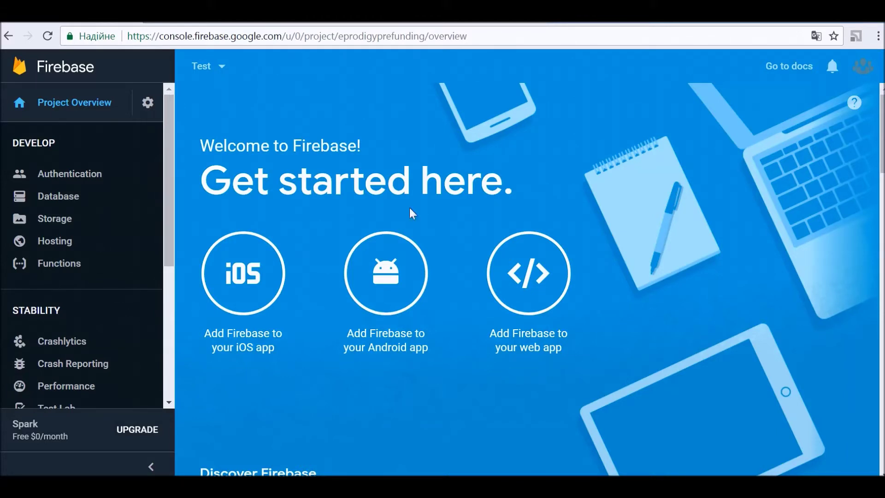
# Step: In the Firebase console, open the Cloud Messaging settings of the Test project and show its project credentials
pyautogui.click(148, 103)
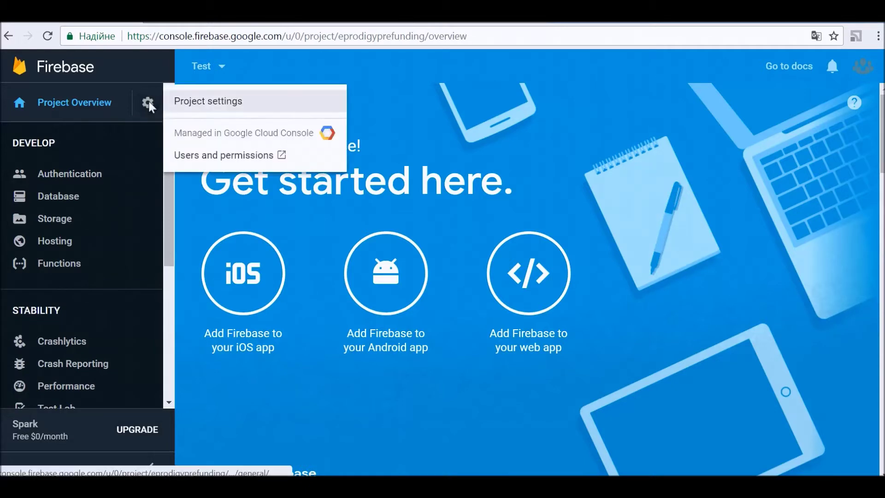
pyautogui.click(197, 99)
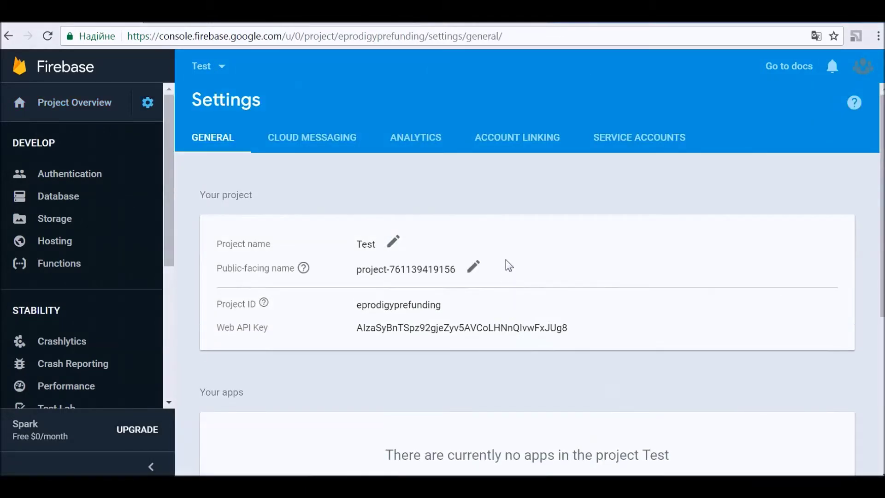
pyautogui.click(327, 141)
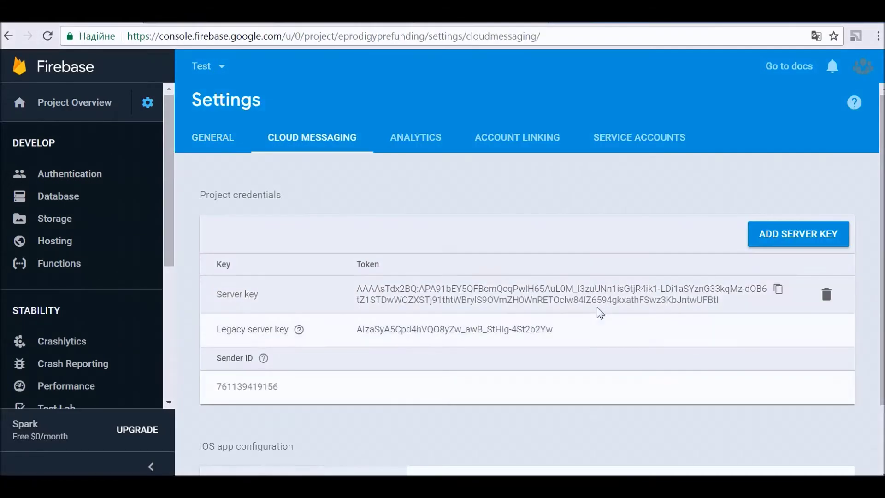
pyautogui.scroll(-2, 600, 313)
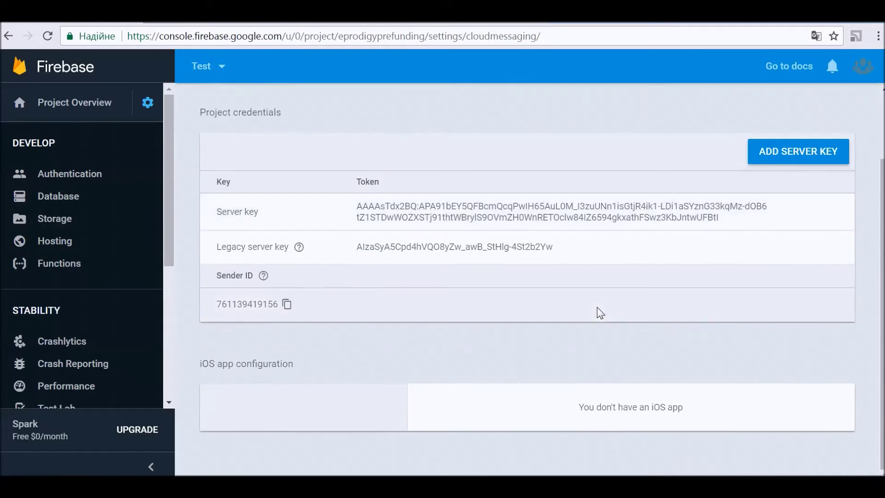
# Step: Compare the Server key and Legacy server key entries in the project credentials and copy the Server key token
pyautogui.moveTo(270, 219); pyautogui.dragTo(201, 212)
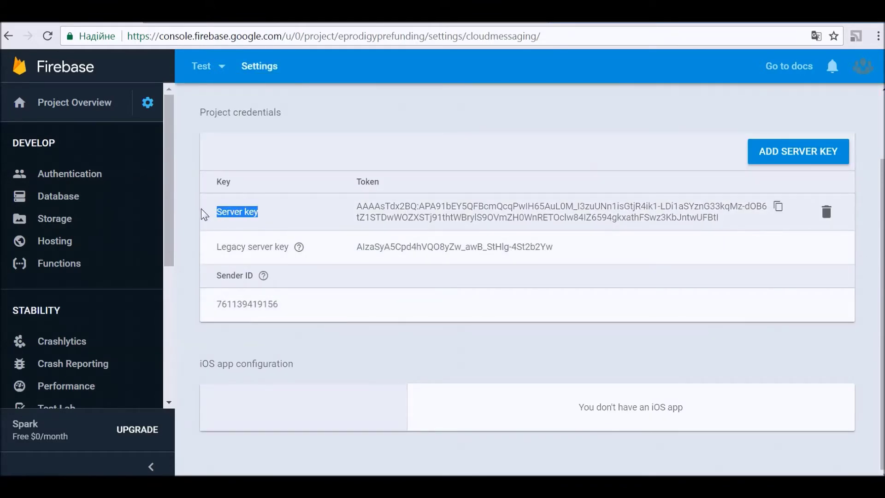
pyautogui.moveTo(216, 247); pyautogui.dragTo(285, 247)
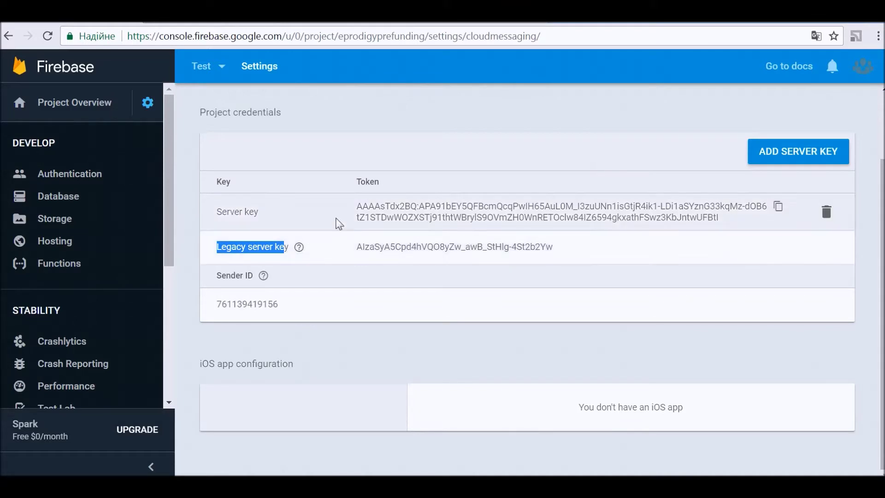
pyautogui.click(558, 220)
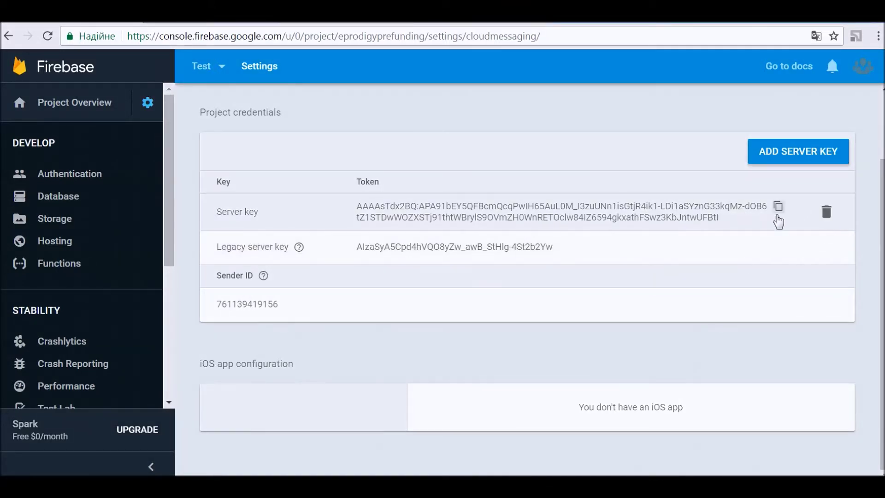
pyautogui.click(778, 207)
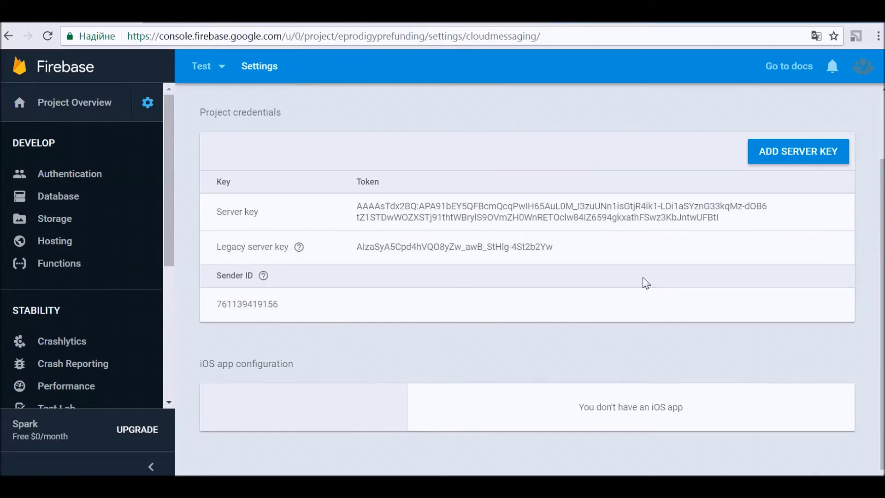
# Step: Switch to the Amazon SNS console and start a platform application named FirebaseTest using Google Cloud Messaging (GCM)
pyautogui.hotkey('ctrl', 'Tab')
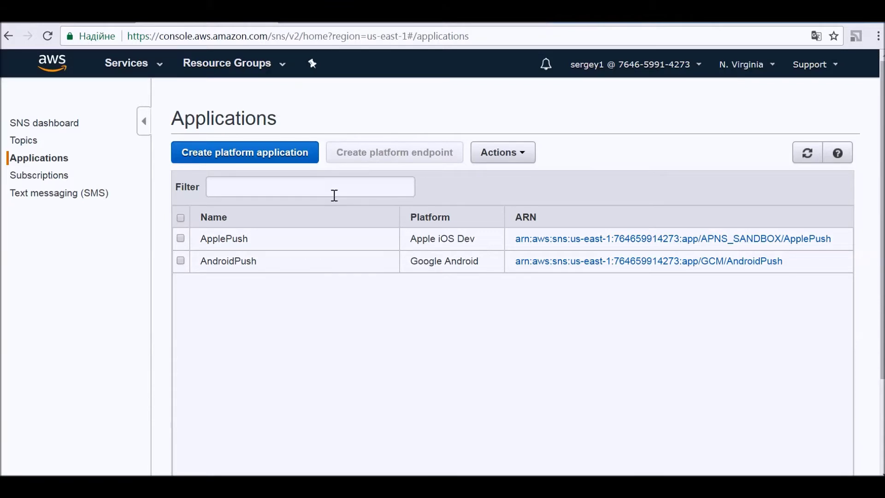
pyautogui.click(296, 161)
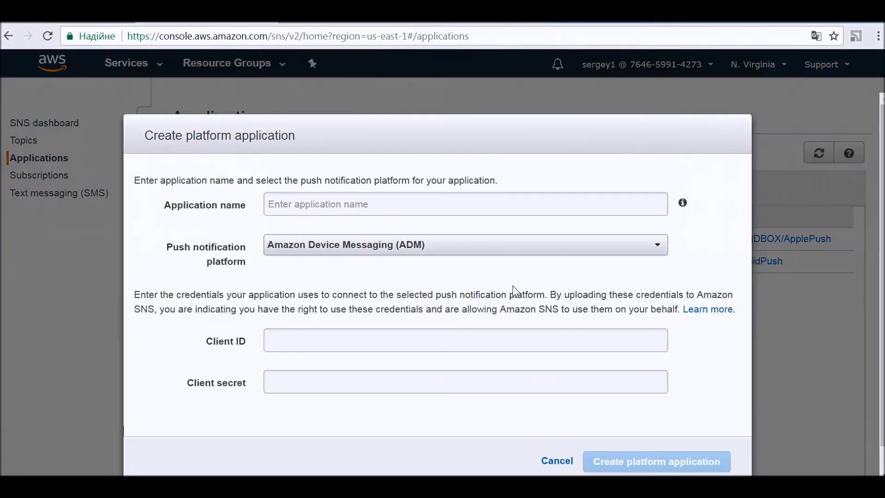
pyautogui.click(399, 198)
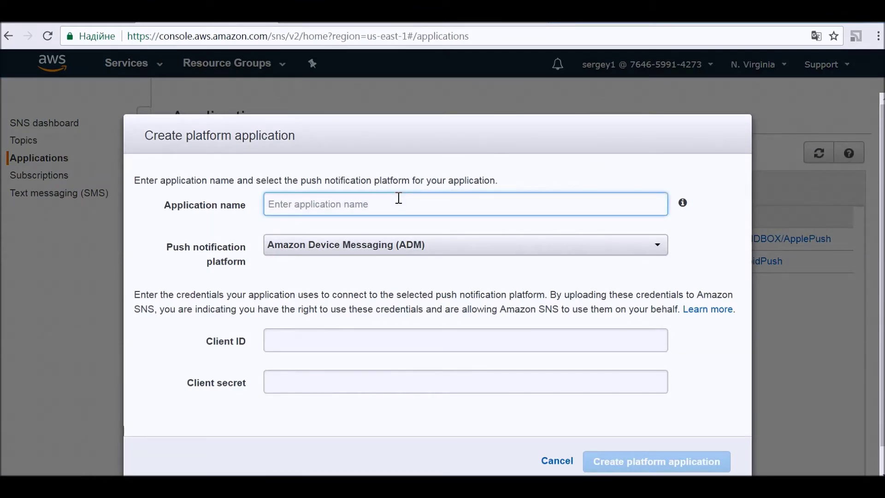
pyautogui.write('Firebase')
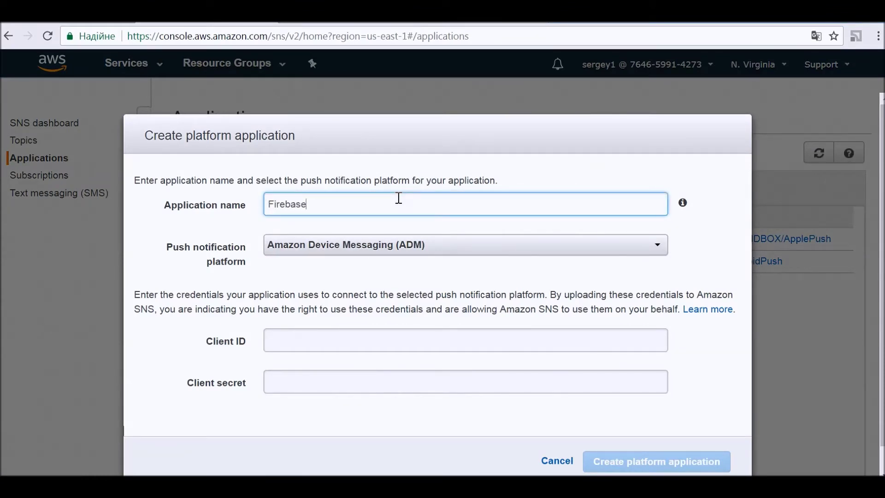
pyautogui.write('Test')
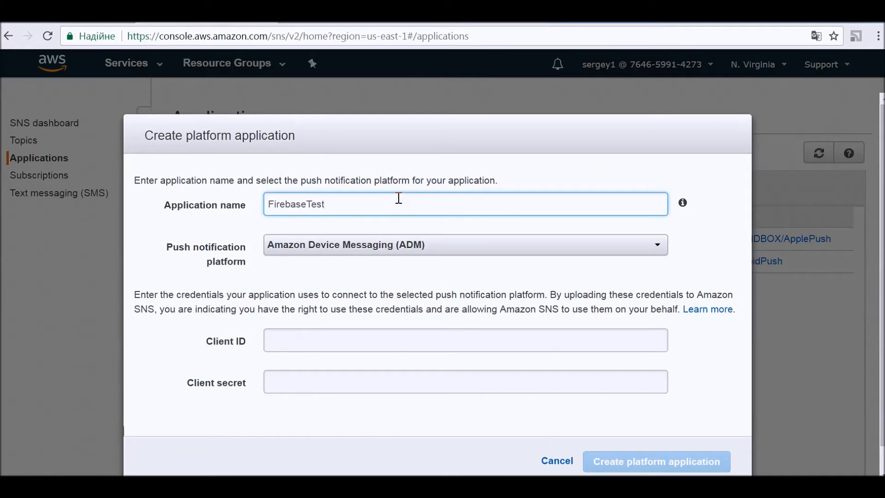
pyautogui.click(421, 245)
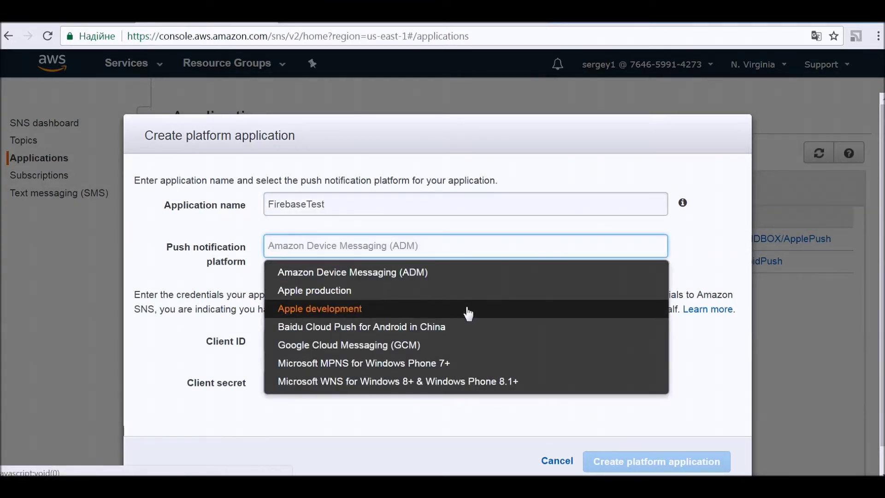
pyautogui.click(447, 349)
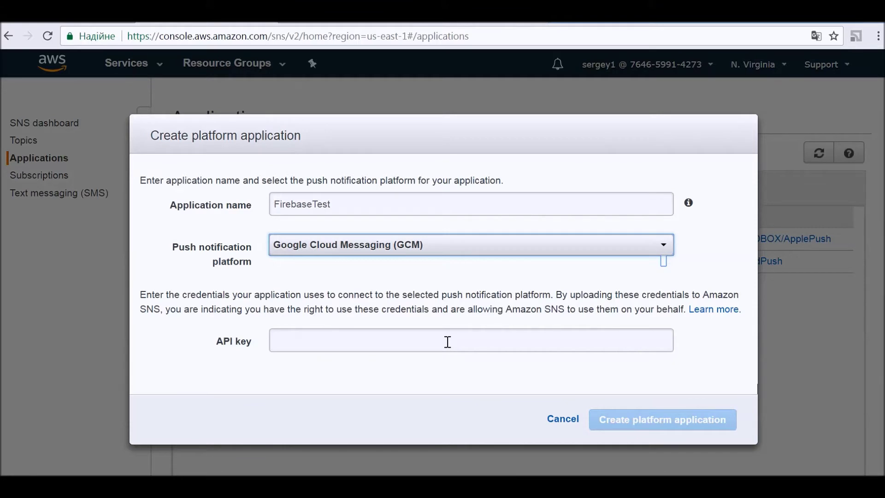
# Step: Paste the copied server key as the API key and create the platform application
pyautogui.click(448, 342)
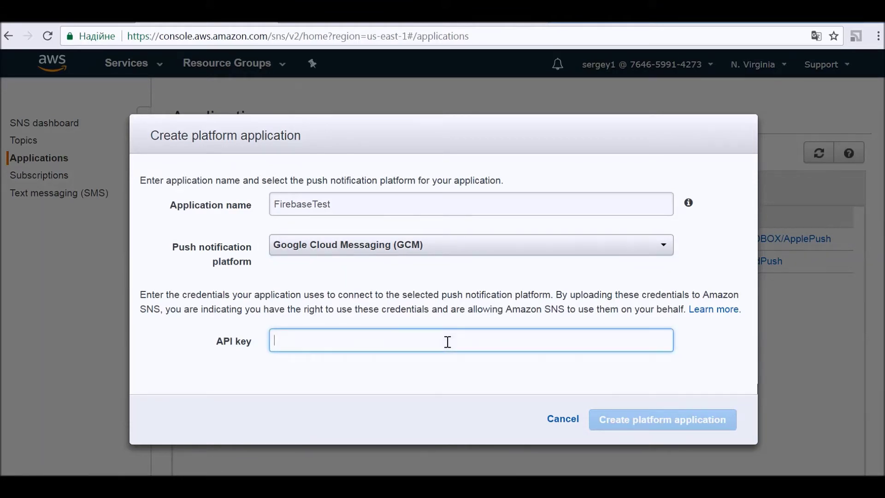
pyautogui.hotkey('ctrl', 'v')
pyautogui.hotkey('ctrl', 'a')
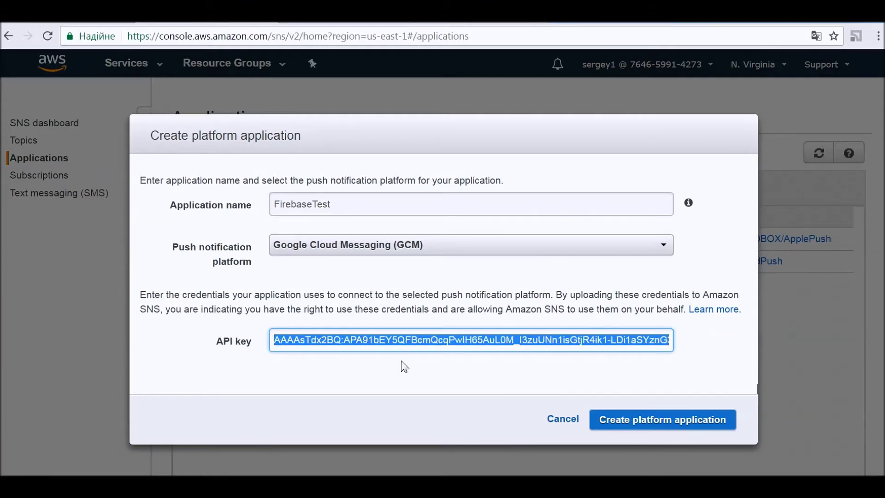
pyautogui.click(677, 424)
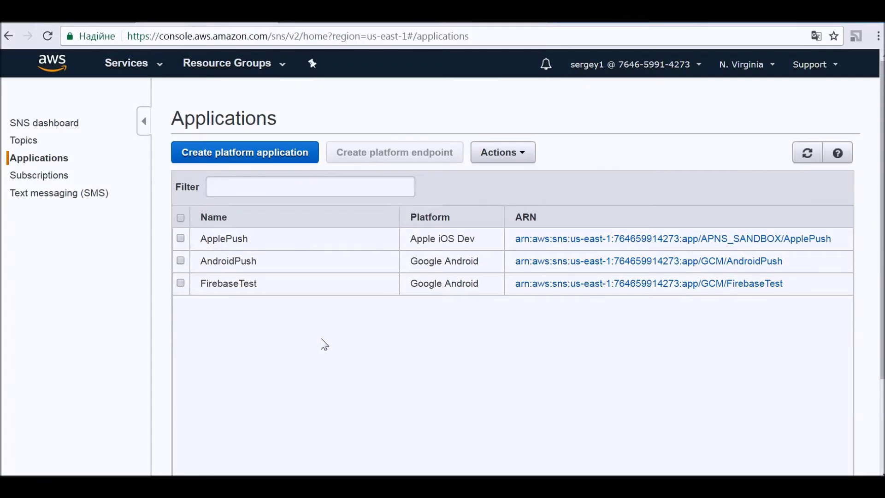
# Step: Open the details of the FirebaseTest application and go to its endpoints
pyautogui.moveTo(536, 217)
pyautogui.mouseDown()
pyautogui.moveTo(548, 220)
pyautogui.moveTo(521, 222)
pyautogui.mouseUp()
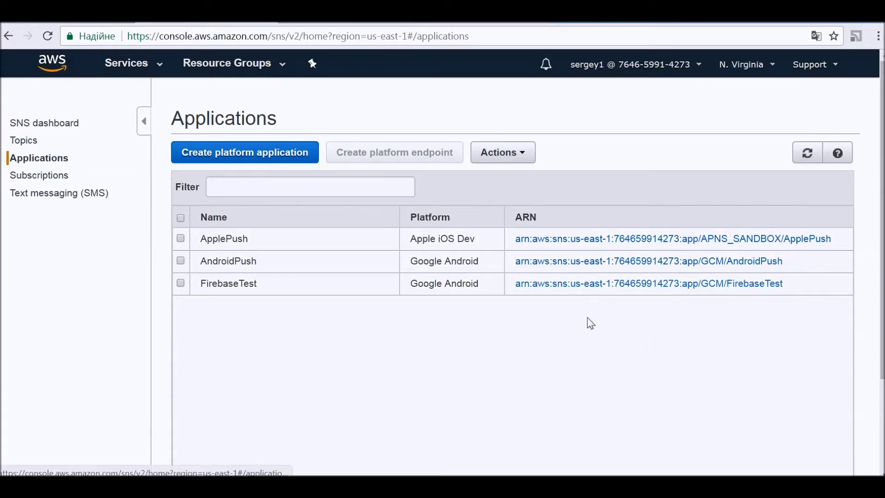
pyautogui.click(595, 284)
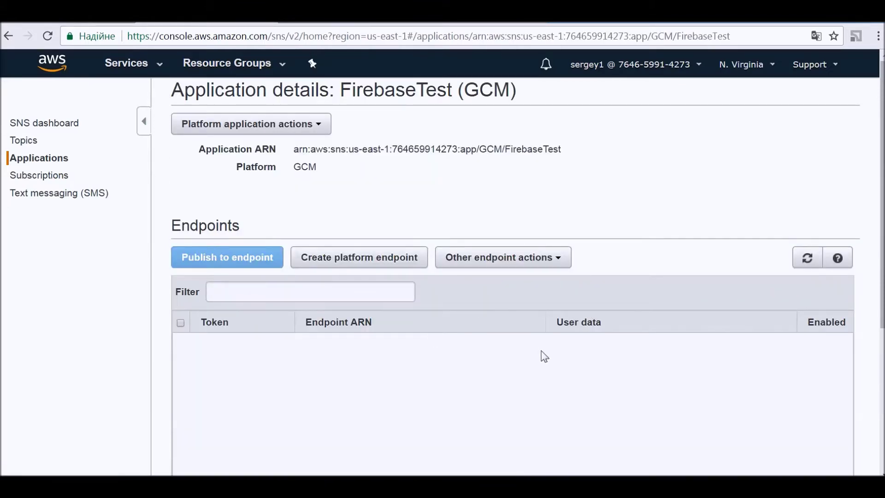
pyautogui.scroll(-5, 544, 356)
pyautogui.scroll(3, 526, 338)
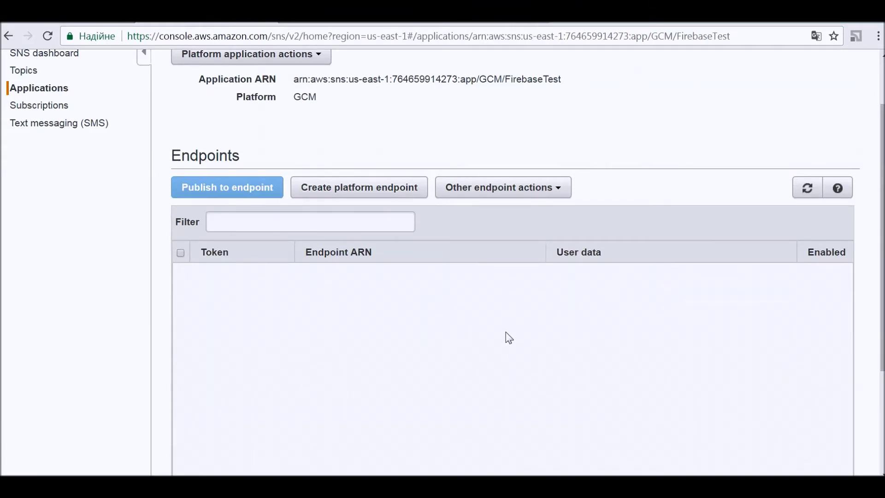
# Step: Add a platform endpoint to FirebaseTest by pasting the device token, leaving the user data empty, and check the endpoint list
pyautogui.click(380, 193)
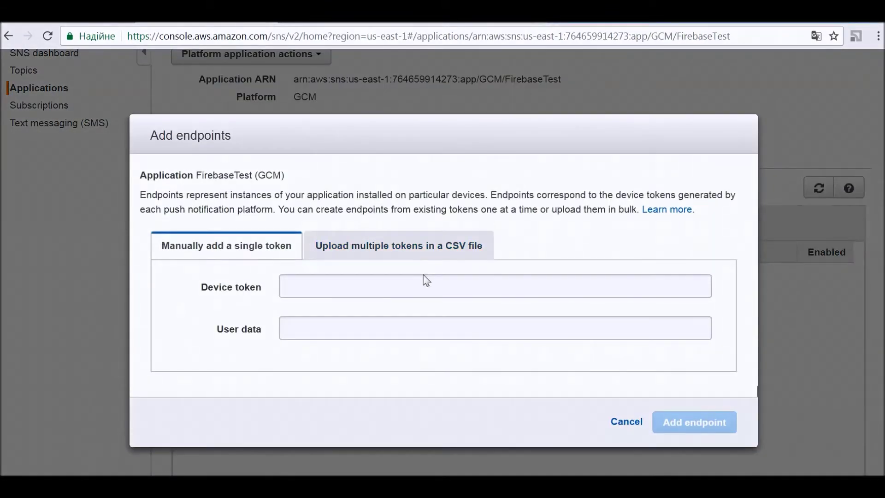
pyautogui.click(387, 286)
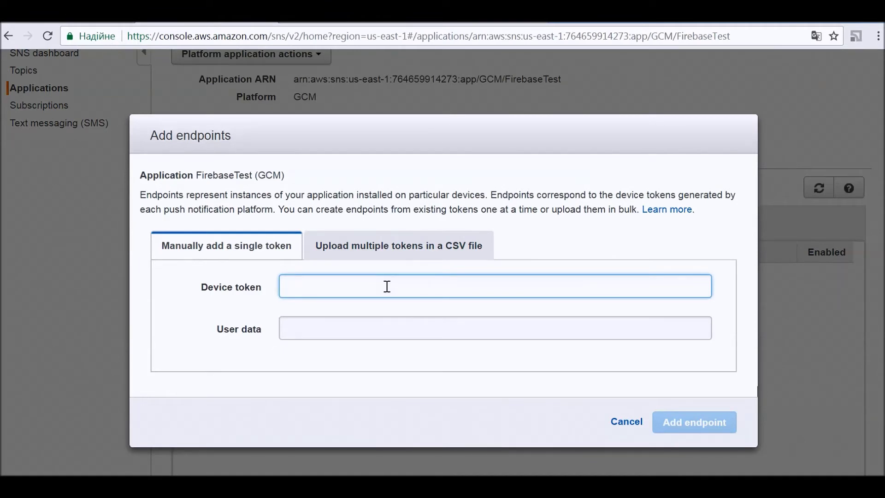
pyautogui.hotkey('ctrl', 'v')
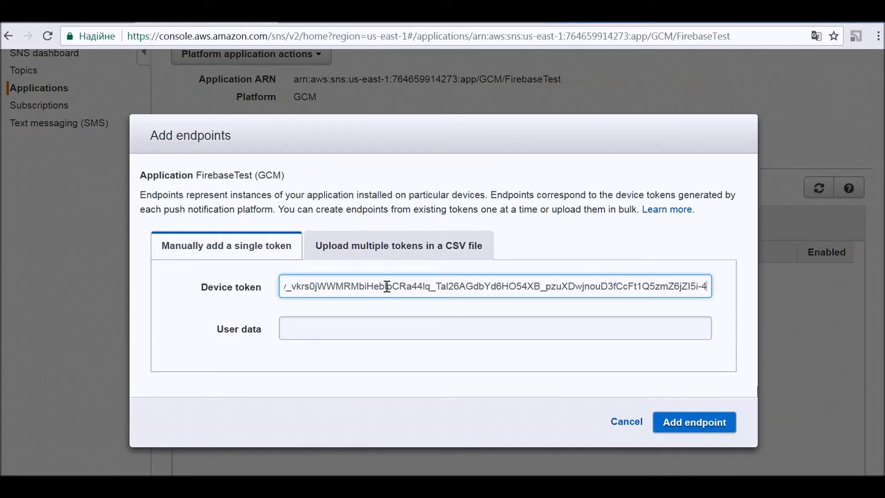
pyautogui.click(702, 430)
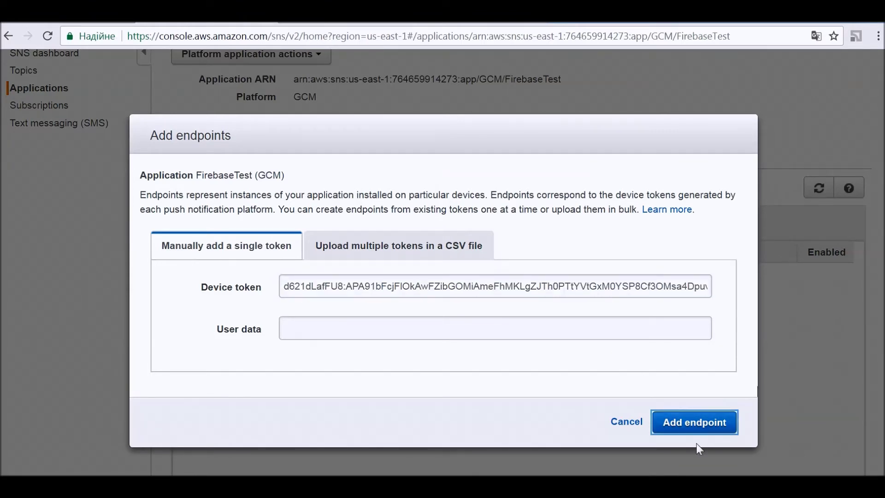
pyautogui.scroll(-3, 405, 313)
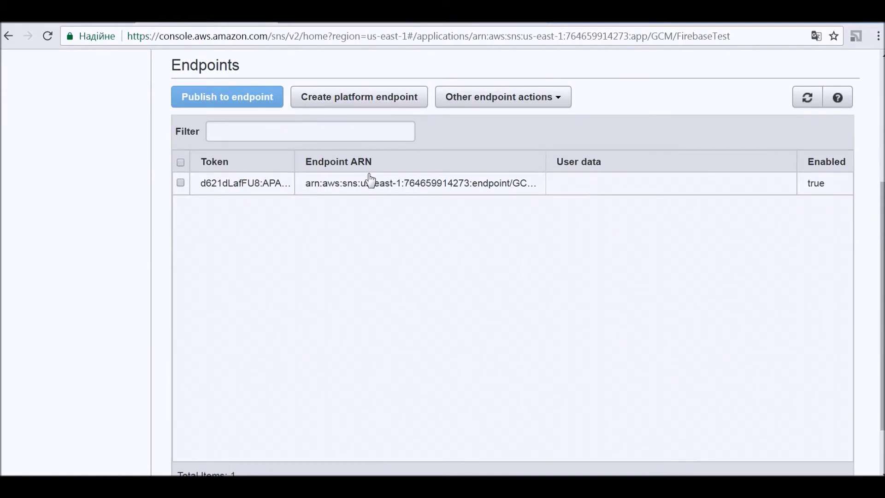
pyautogui.scroll(-1, 371, 180)
pyautogui.scroll(3, 337, 150)
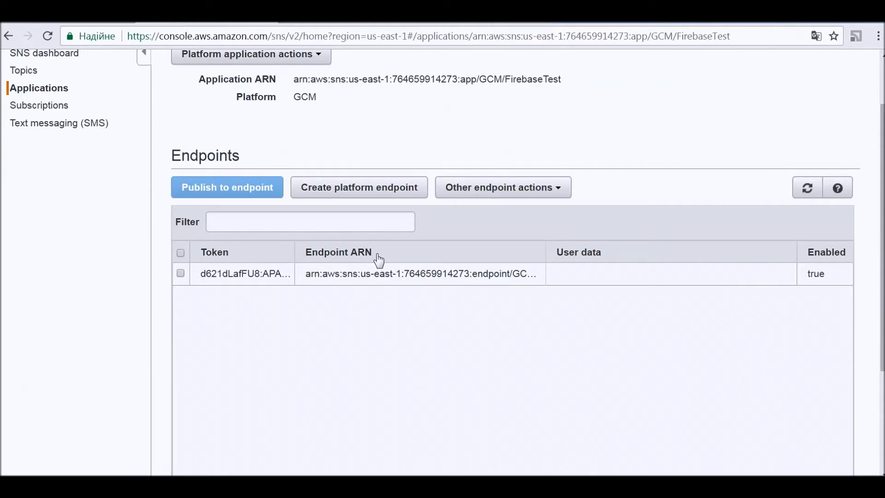
# Step: Publish a raw message with the text Test to the FirebaseTest device endpoint
pyautogui.click(182, 274)
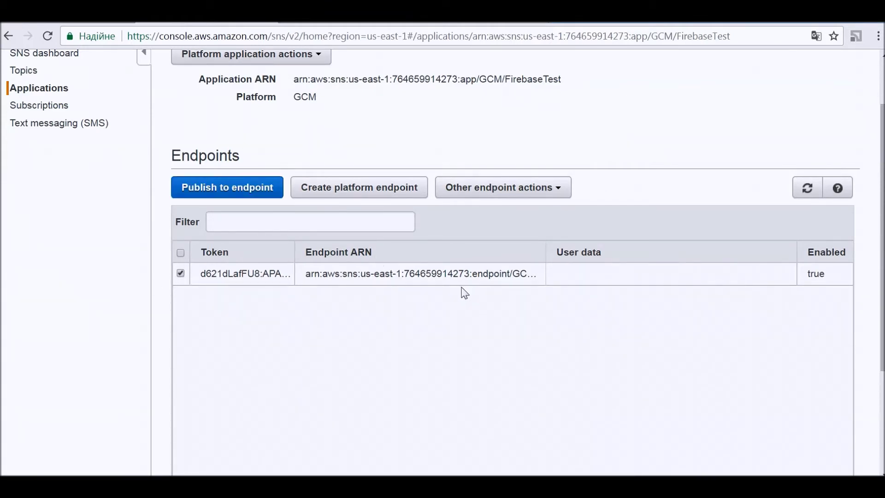
pyautogui.click(254, 190)
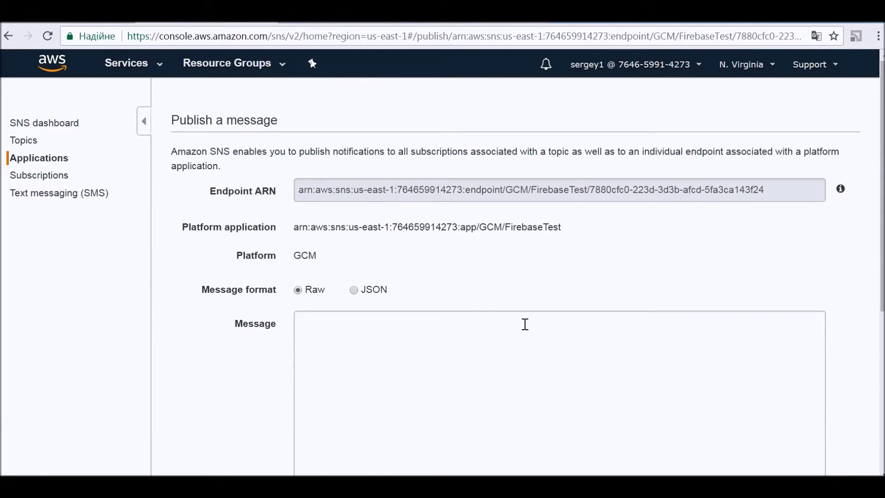
pyautogui.scroll(-2, 525, 324)
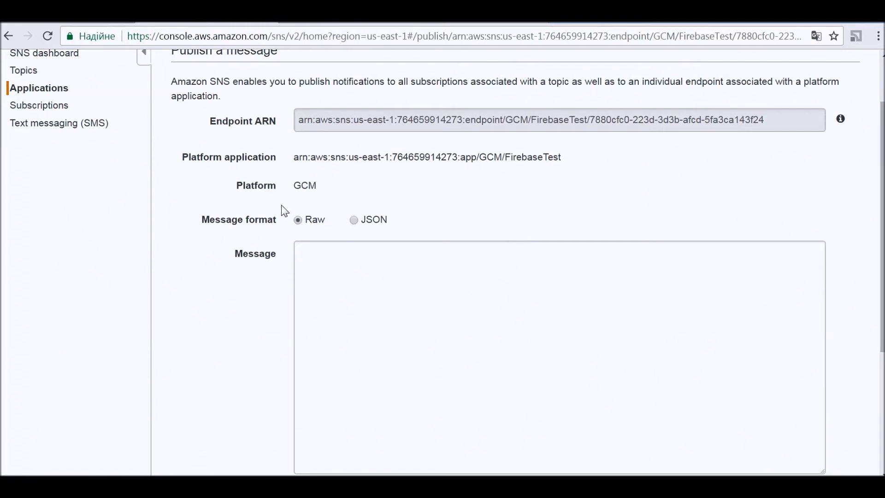
pyautogui.scroll(-4, 457, 374)
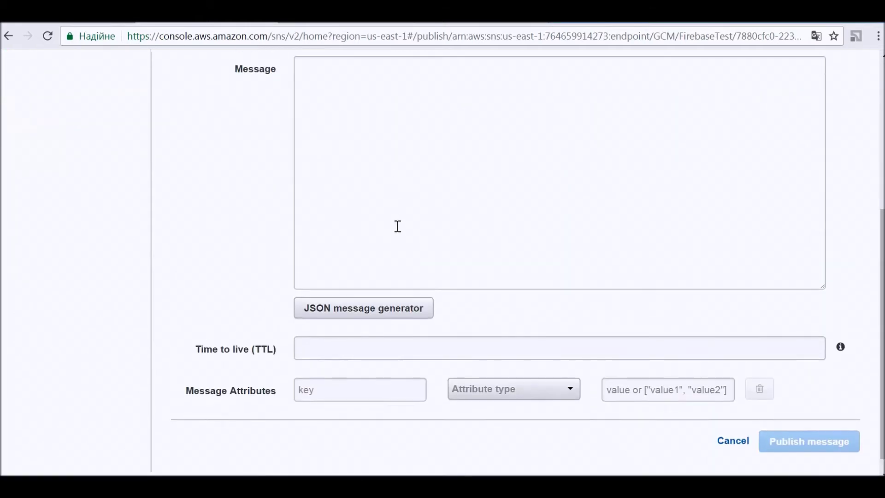
pyautogui.scroll(3, 397, 225)
pyautogui.click(387, 219)
pyautogui.write('Test')
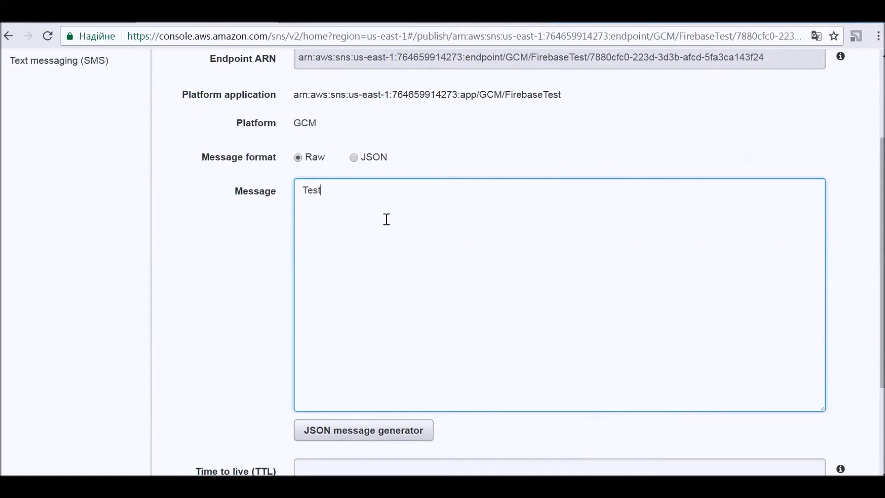
pyautogui.scroll(-3, 608, 362)
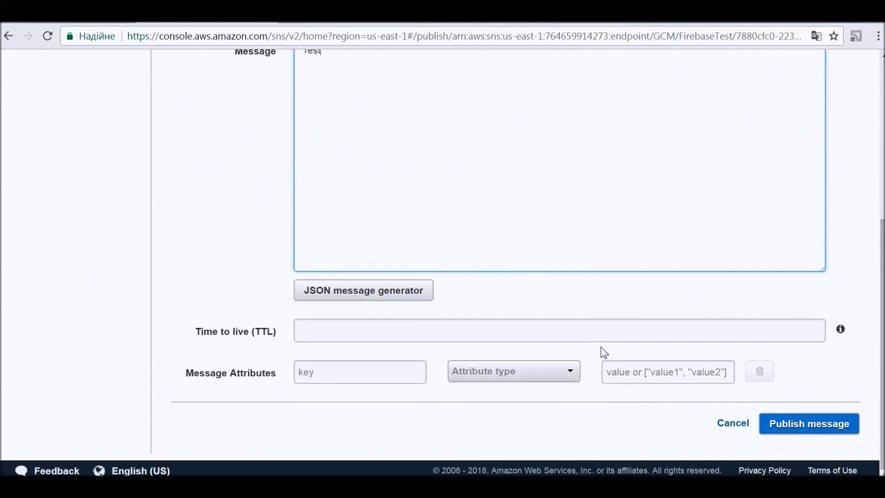
pyautogui.click(830, 431)
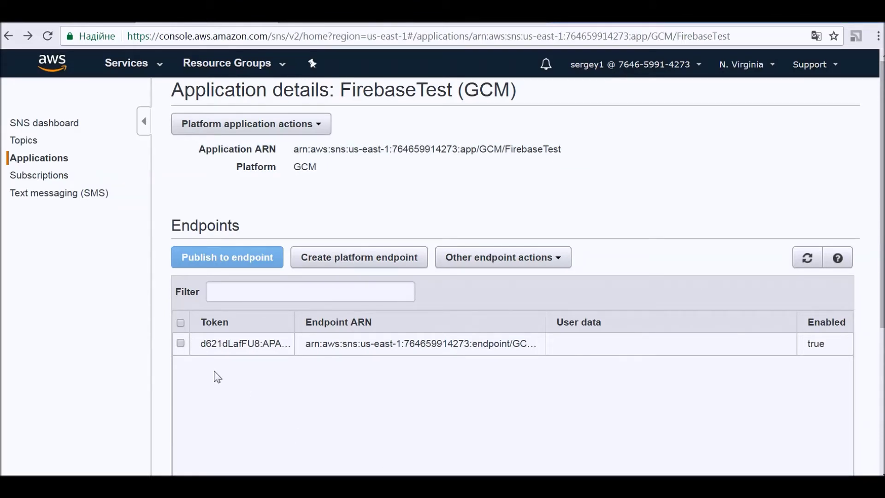
# Step: Start another message to the FirebaseTest endpoint and generate its JSON body from the text Test with the JSON message generator
pyautogui.click(180, 343)
pyautogui.scroll(-3, 230, 369)
pyautogui.scroll(3, 257, 336)
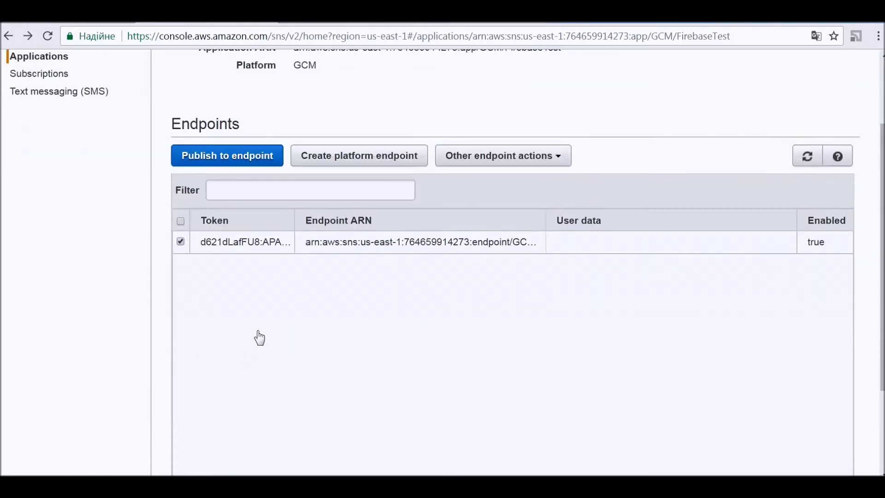
pyautogui.click(237, 258)
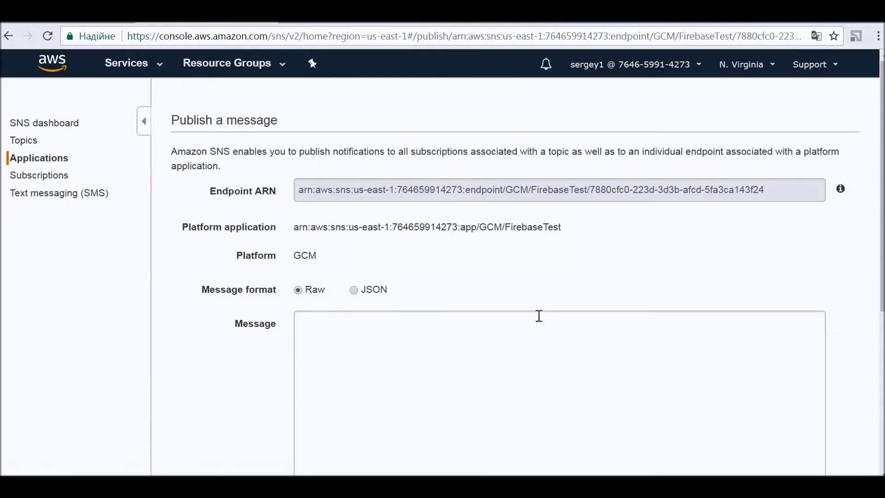
pyautogui.scroll(-3, 515, 349)
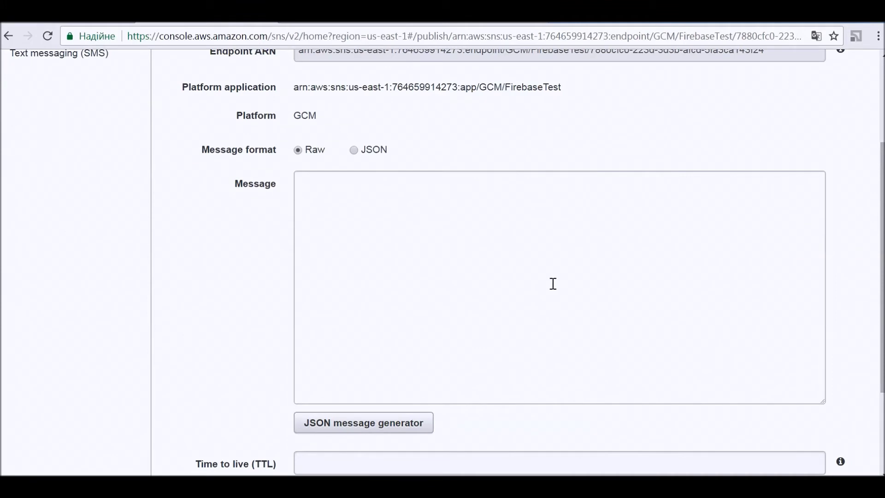
pyautogui.scroll(-3, 406, 297)
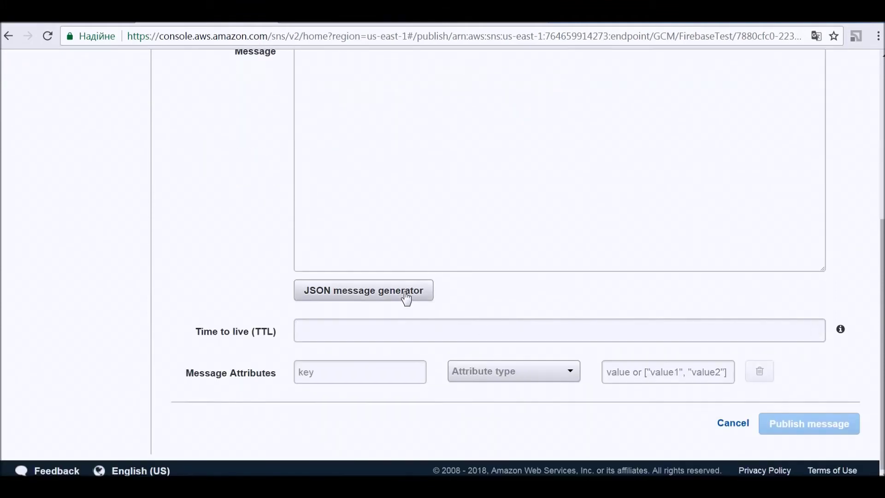
pyautogui.click(406, 295)
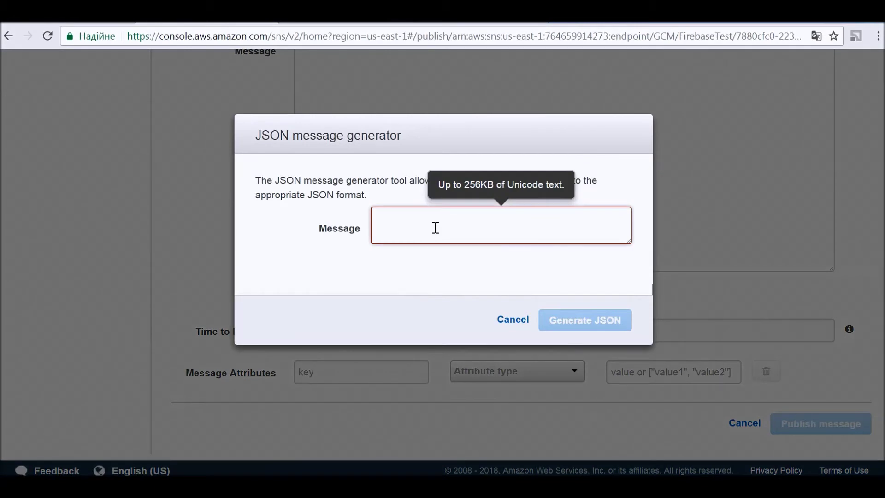
pyautogui.write('Test')
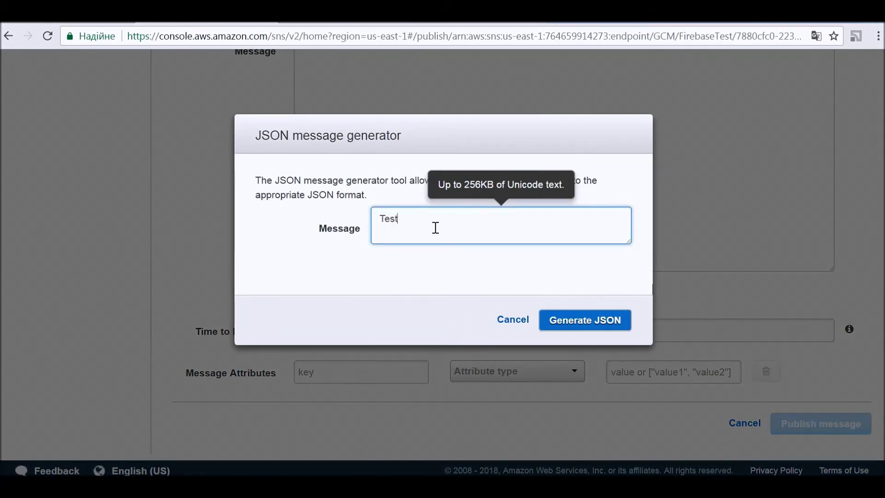
pyautogui.click(597, 326)
pyautogui.scroll(3, 502, 212)
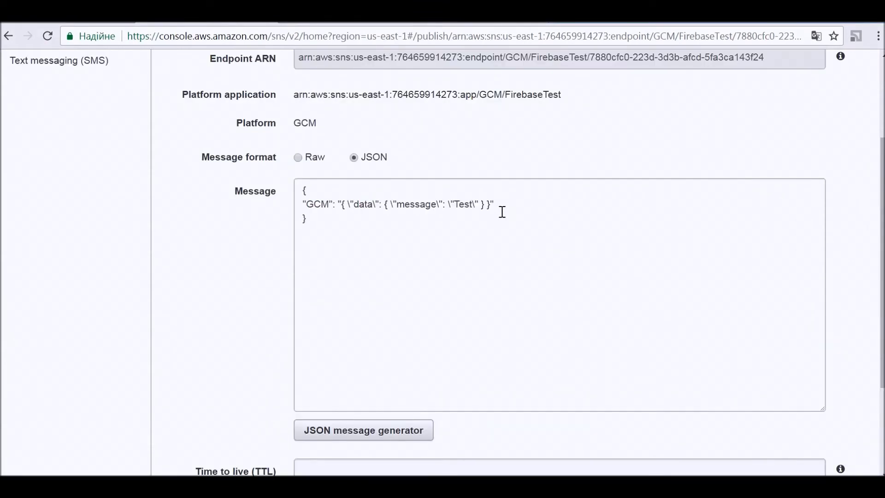
# Step: Examine the generated JSON payload, in particular its GCM, data and message keys, and the rest of the publish form
pyautogui.doubleClick(323, 204)
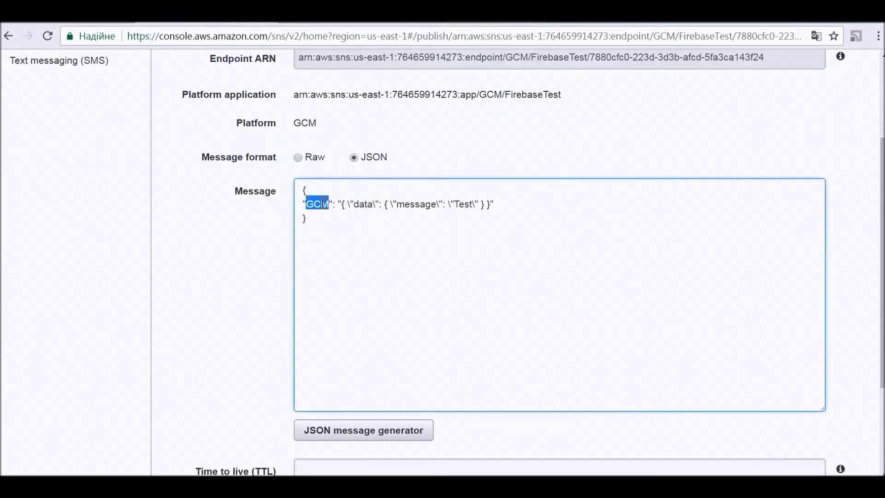
pyautogui.doubleClick(365, 203)
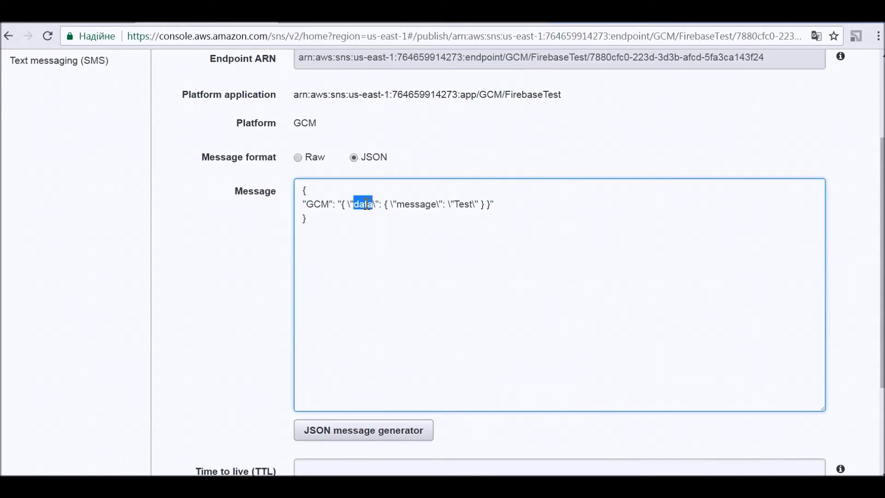
pyautogui.doubleClick(410, 204)
pyautogui.scroll(-3, 540, 351)
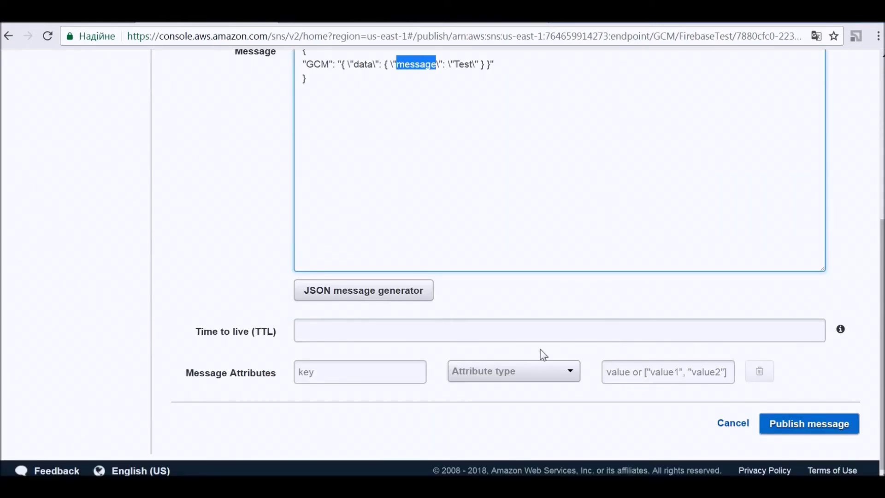
pyautogui.scroll(3, 544, 354)
pyautogui.scroll(3, 542, 350)
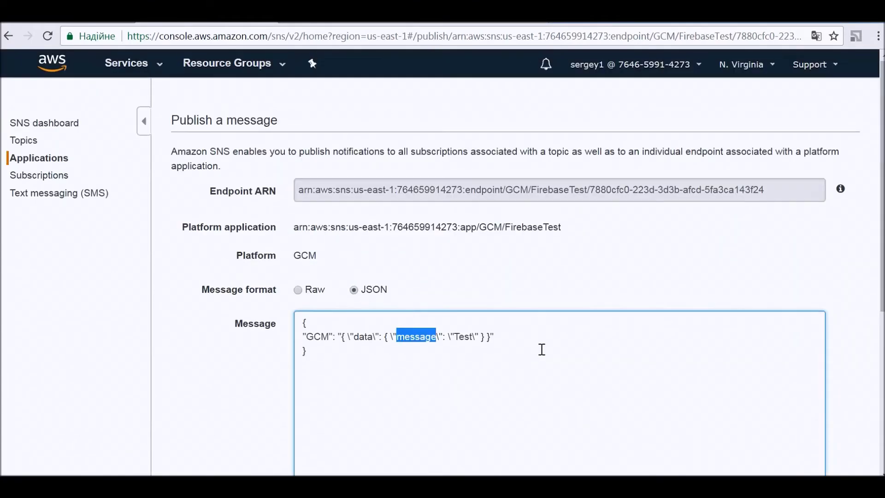
pyautogui.scroll(-3, 542, 349)
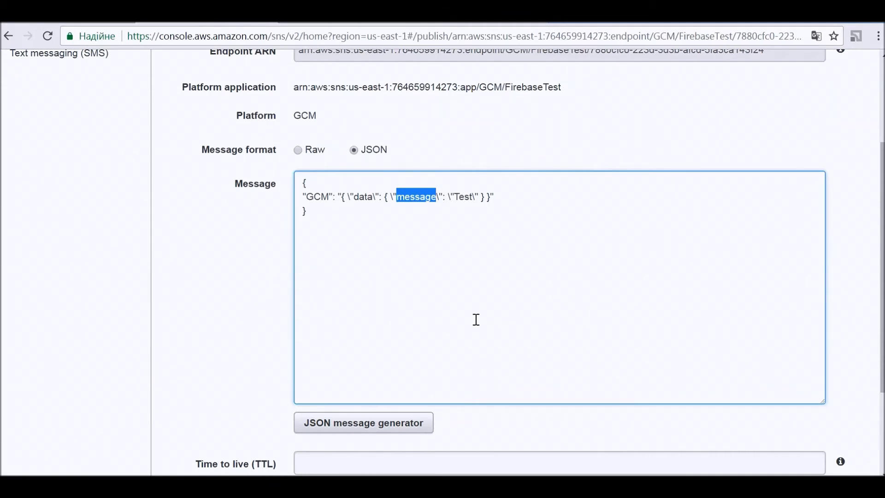
pyautogui.scroll(-3, 476, 320)
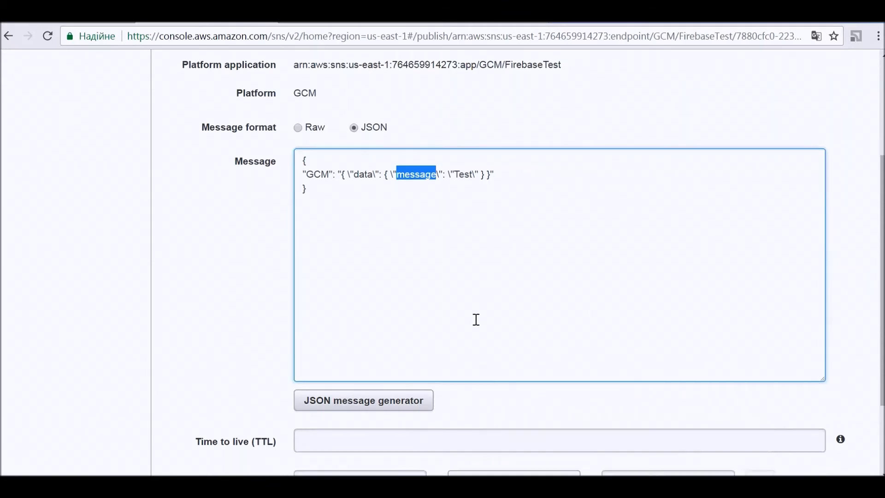
pyautogui.scroll(3, 476, 319)
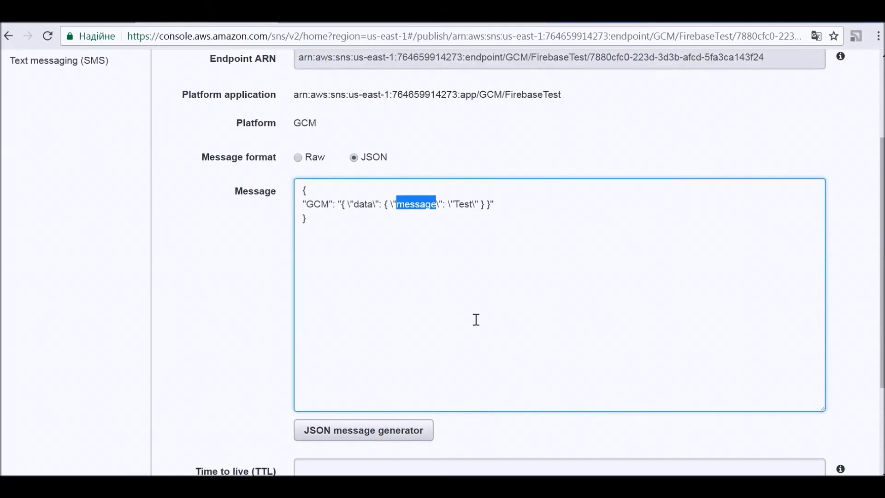
pyautogui.scroll(3, 476, 320)
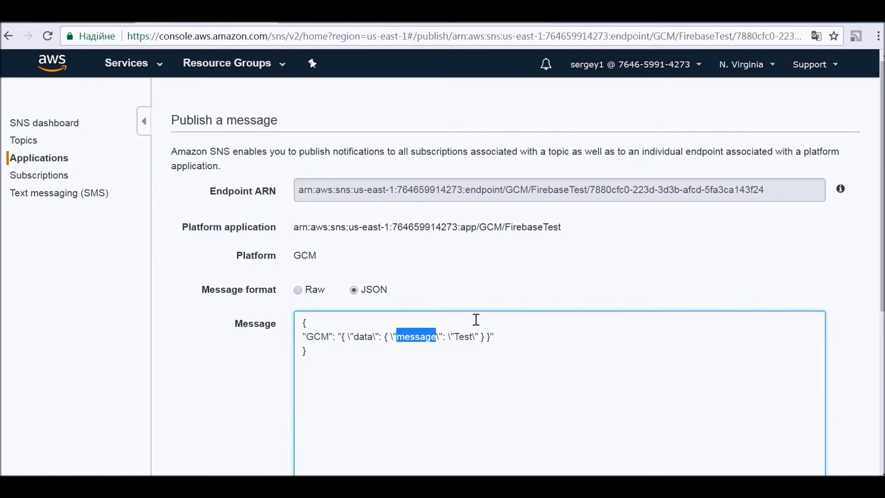
pyautogui.scroll(-3, 476, 320)
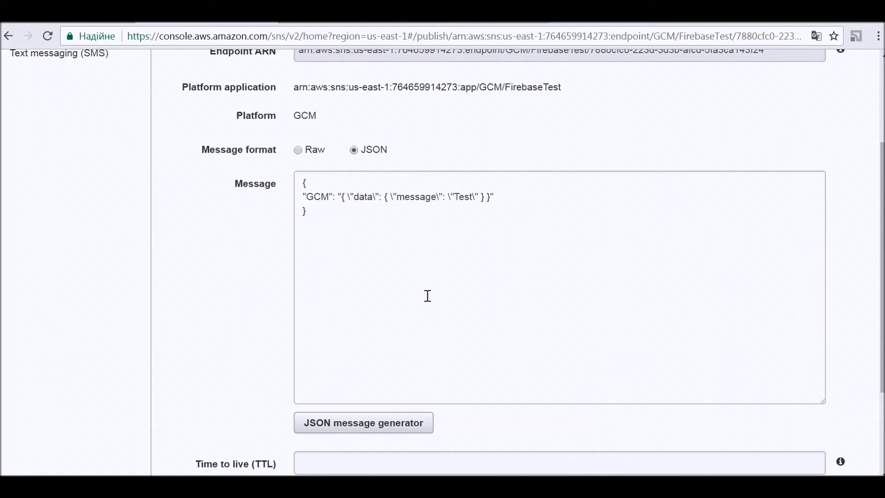
# Step: In the JSON message, rename the data key to notification and the message key to body
pyautogui.doubleClick(364, 197)
pyautogui.press('BackSpace')
pyautogui.write('notification')
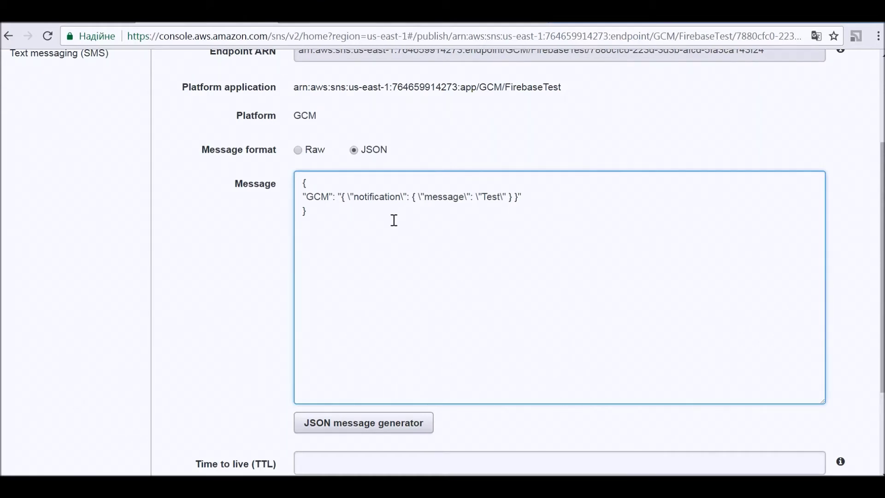
pyautogui.doubleClick(381, 197)
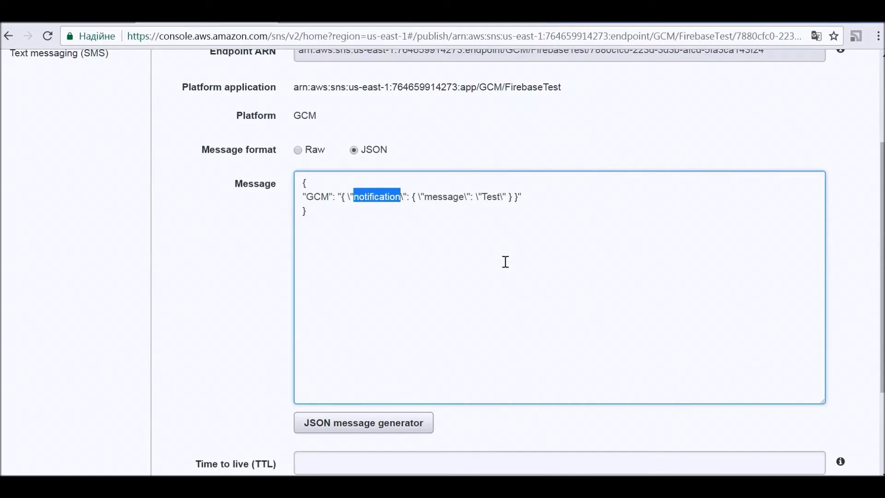
pyautogui.doubleClick(448, 197)
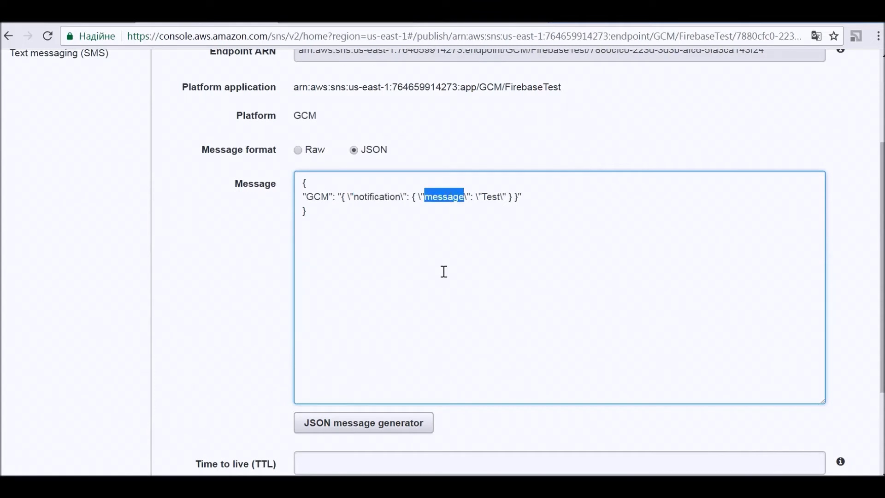
pyautogui.press('BackSpace')
pyautogui.write('body')
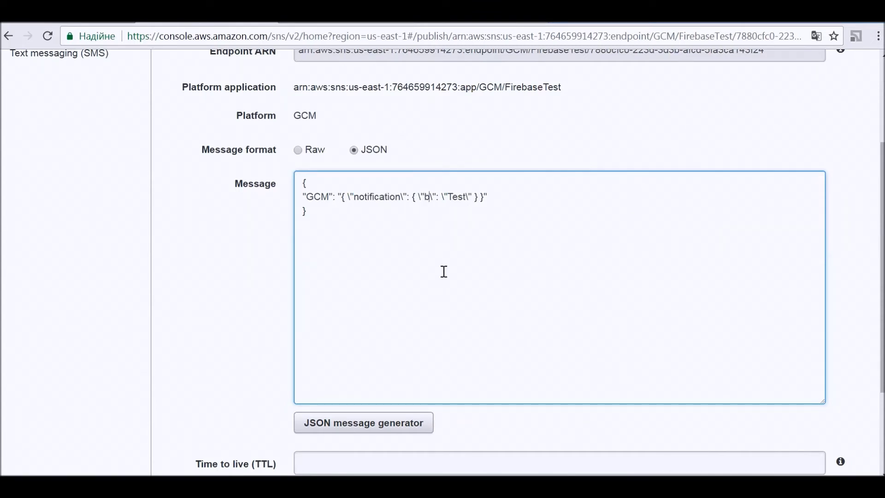
# Step: Add a title entry with the value Test after the body entry by duplicating it within the notification object
pyautogui.moveTo(418, 197); pyautogui.dragTo(492, 199)
pyautogui.hotkey('ctrl', 'c')
pyautogui.click(492, 198)
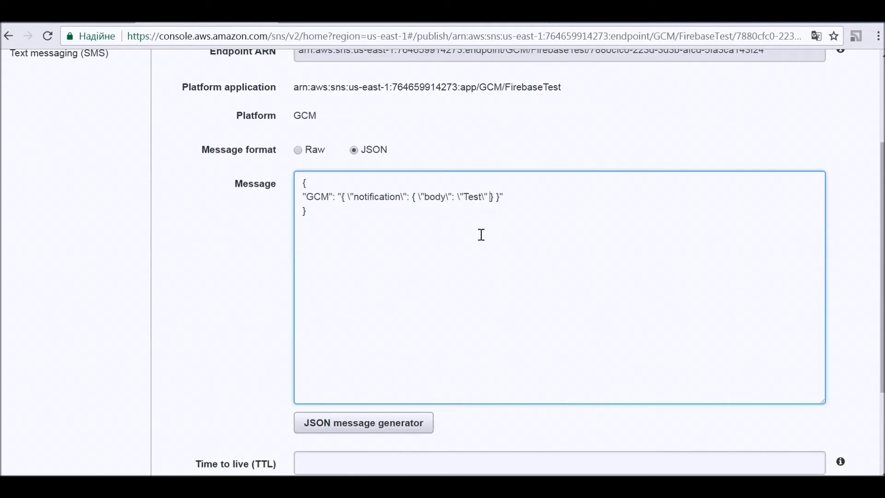
pyautogui.write(',')
pyautogui.hotkey('ctrl', 'v')
pyautogui.doubleClick(513, 196)
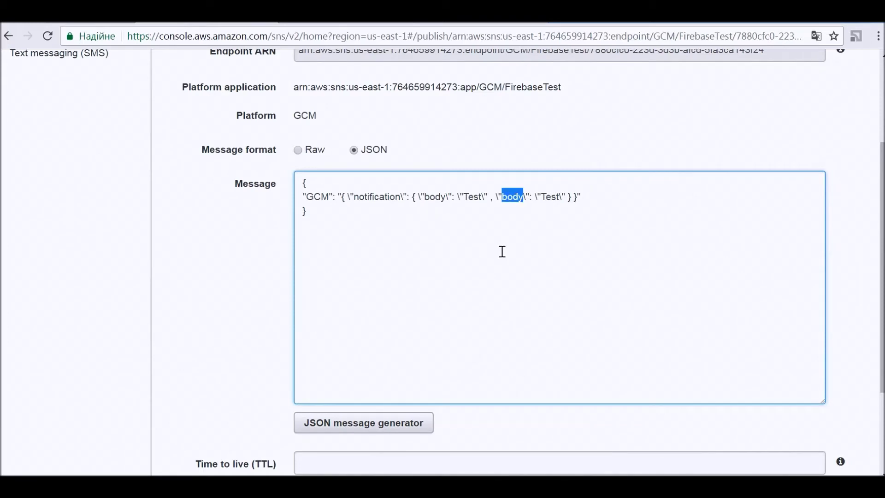
pyautogui.write('title')
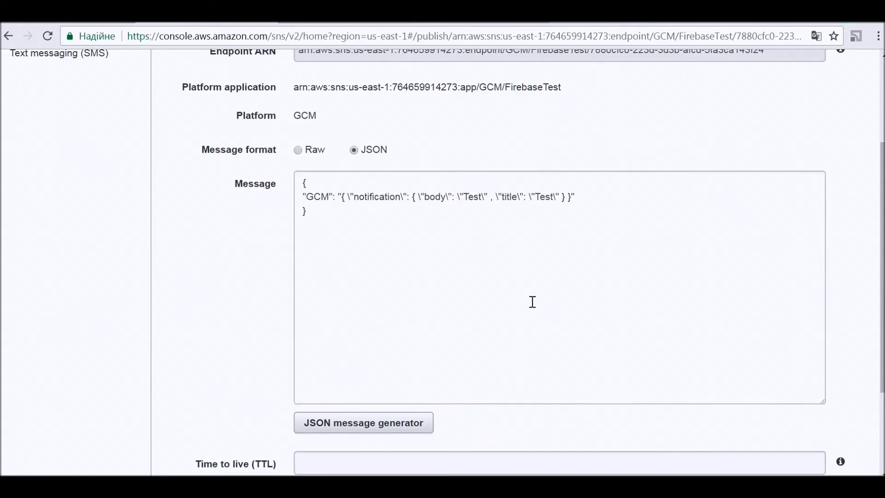
# Step: Publish the edited JSON notification message to the endpoint and check the publishing confirmation
pyautogui.click(714, 290)
pyautogui.scroll(-3, 714, 291)
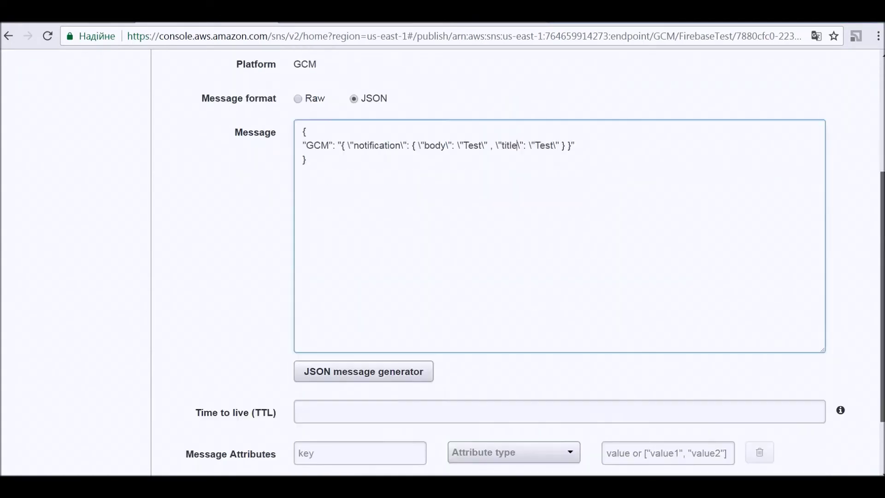
pyautogui.click(791, 422)
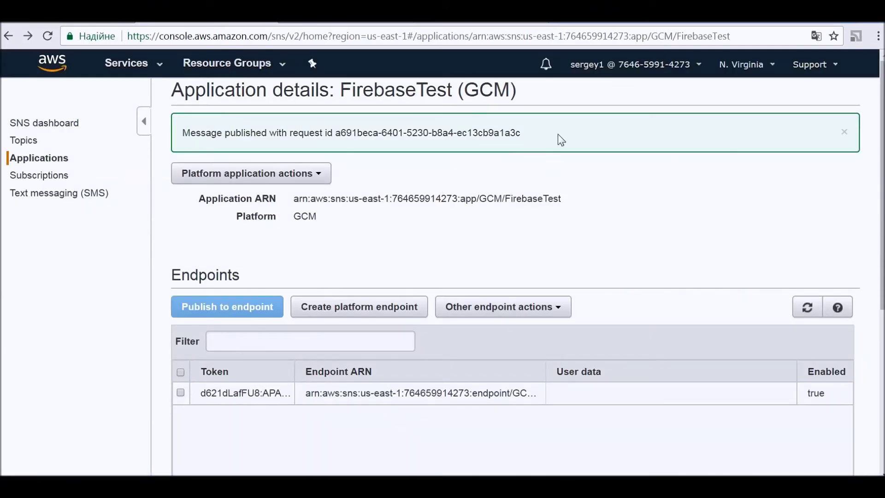
pyautogui.moveTo(531, 138); pyautogui.dragTo(184, 133)
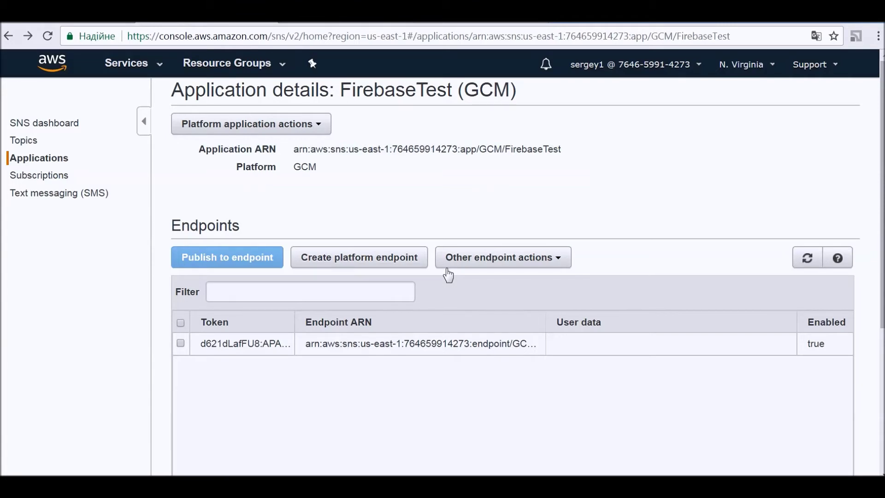
# Step: Switch to sns.php in Sublime Text and examine the start of the aws_sns class, highlighting the imported SnsClient class
pyautogui.hotkey('alt', 'Tab')
pyautogui.scroll(17, 401, 210)
pyautogui.scroll(10, 845, 159)
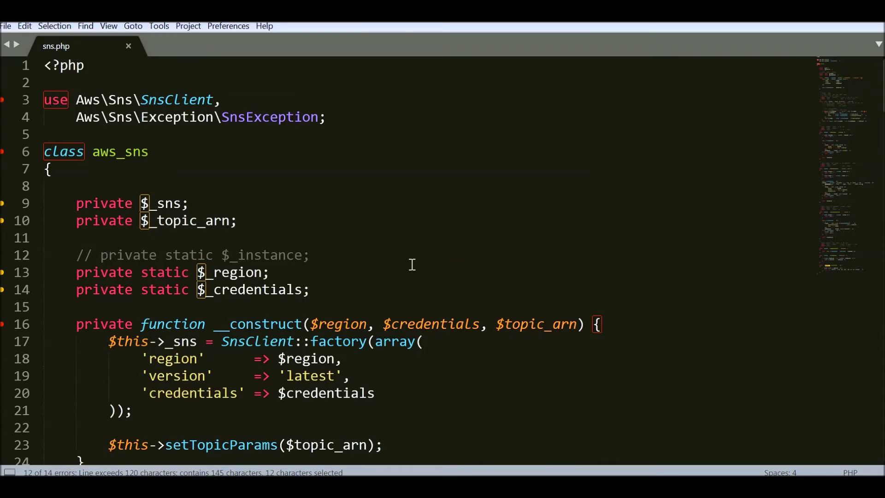
pyautogui.scroll(-3, 412, 264)
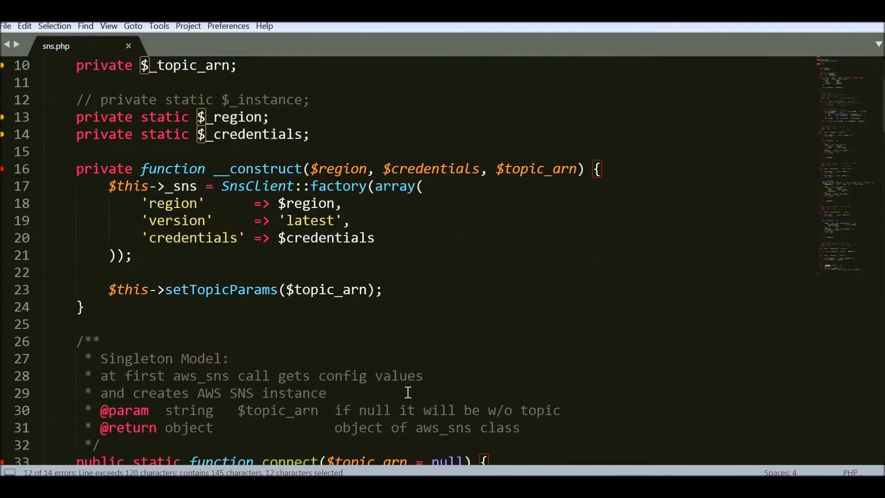
pyautogui.scroll(3, 300, 313)
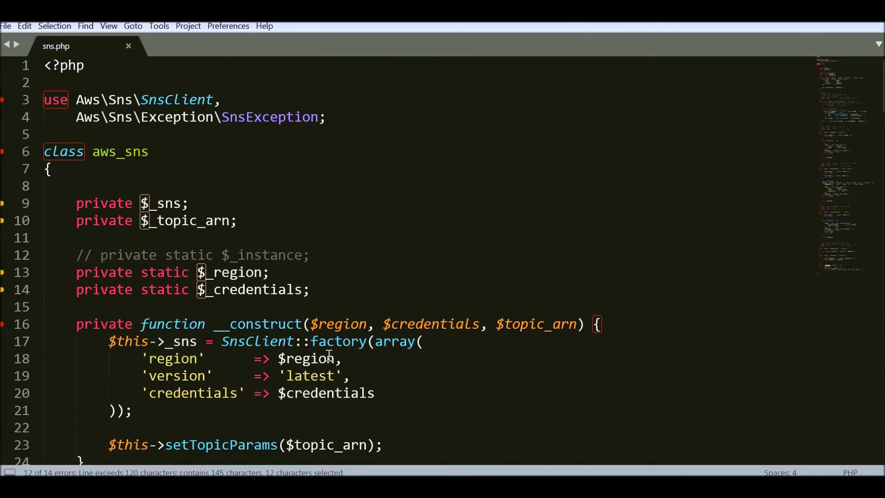
pyautogui.moveTo(330, 355)
pyautogui.doubleClick(172, 101)
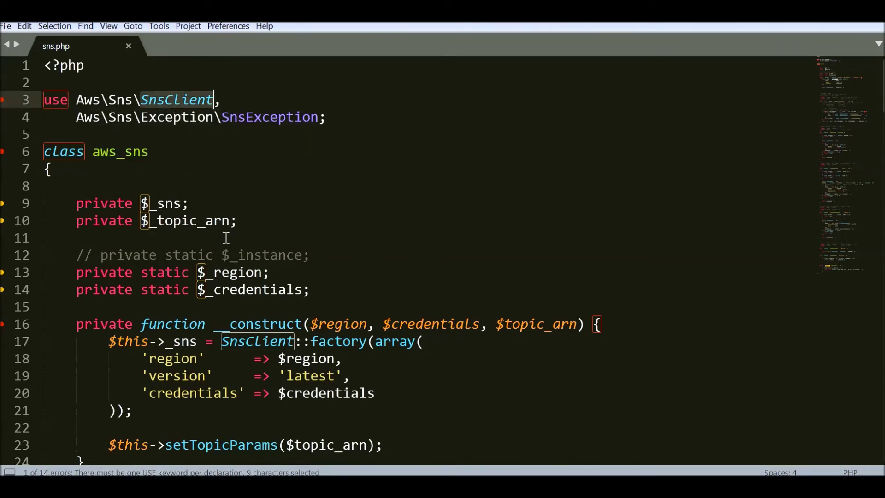
# Step: Examine the constructor of the aws_sns class, highlighting SnsClient in the factory call that takes region, version and credentials
pyautogui.scroll(-4, 299, 316)
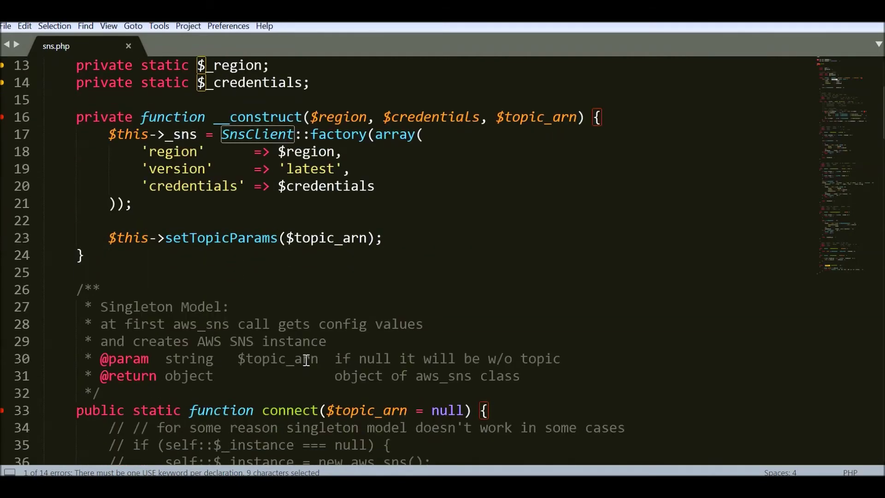
pyautogui.scroll(-4, 306, 360)
pyautogui.scroll(4, 306, 360)
pyautogui.doubleClick(253, 134)
# Step: Examine how the connect function uses the Amazon_SNS_Region config value and topic_arn, and continue to the simplePublish function
pyautogui.scroll(-6, 380, 365)
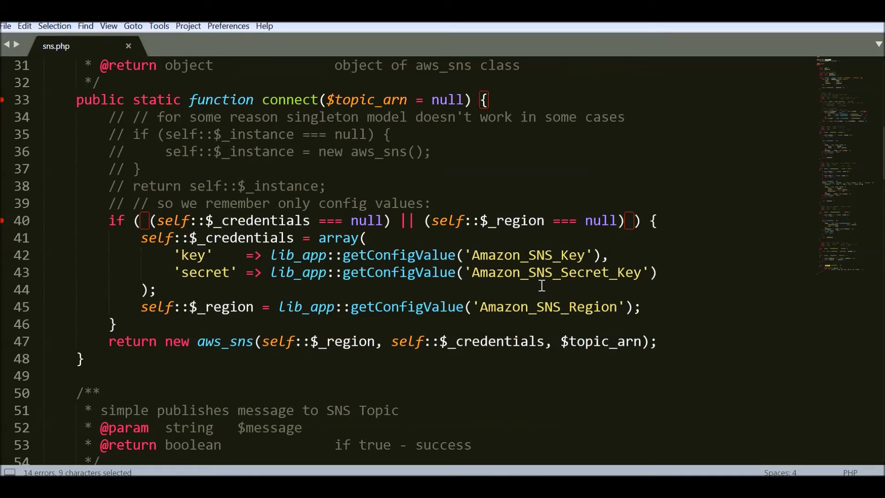
pyautogui.doubleClick(547, 307)
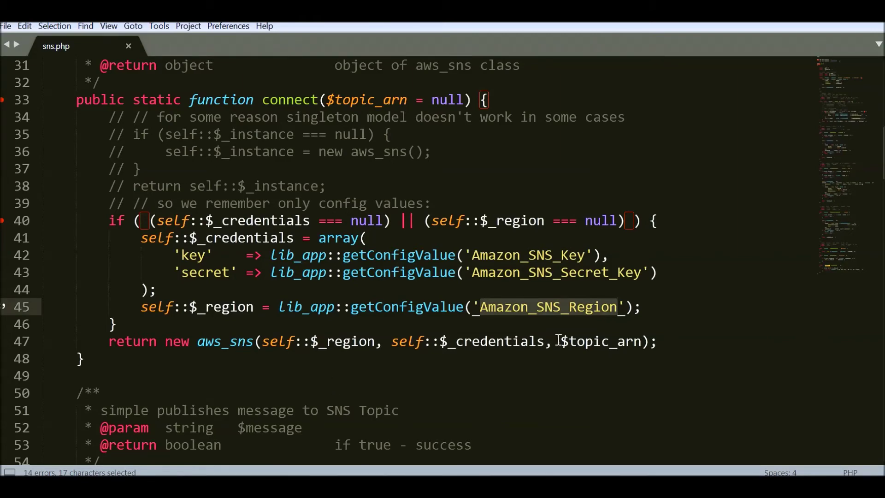
pyautogui.doubleClick(594, 342)
pyautogui.scroll(3, 496, 360)
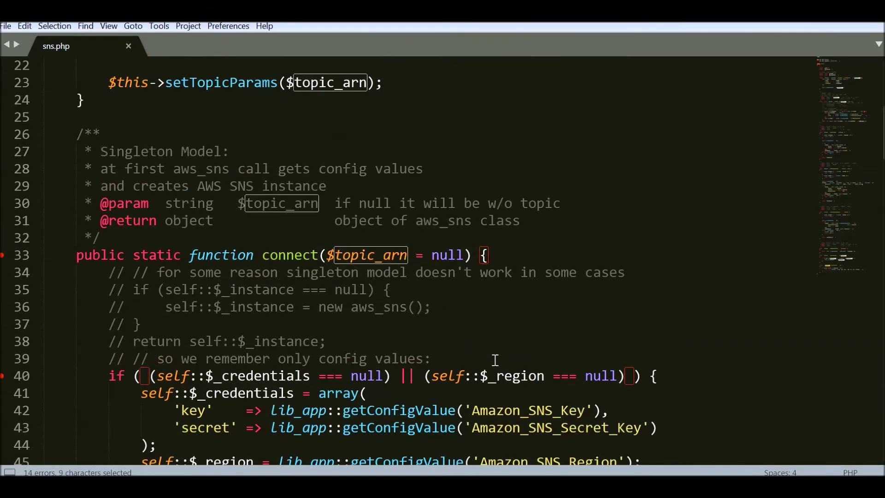
pyautogui.scroll(-11, 495, 360)
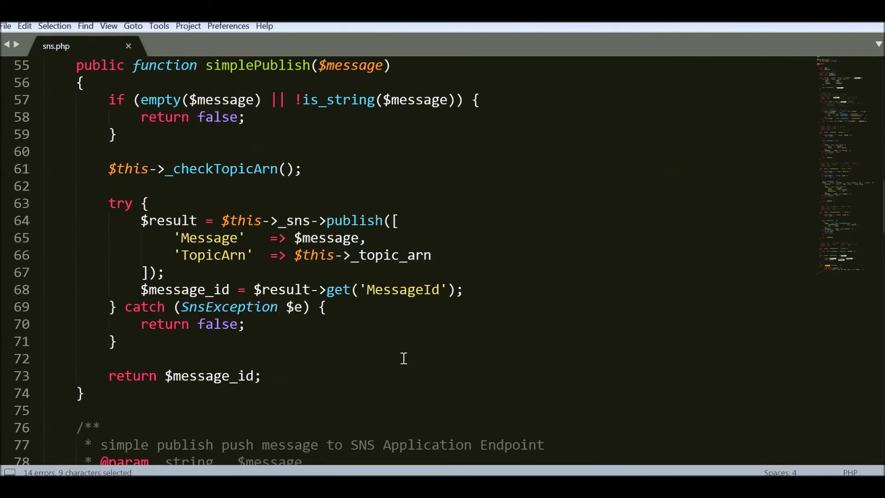